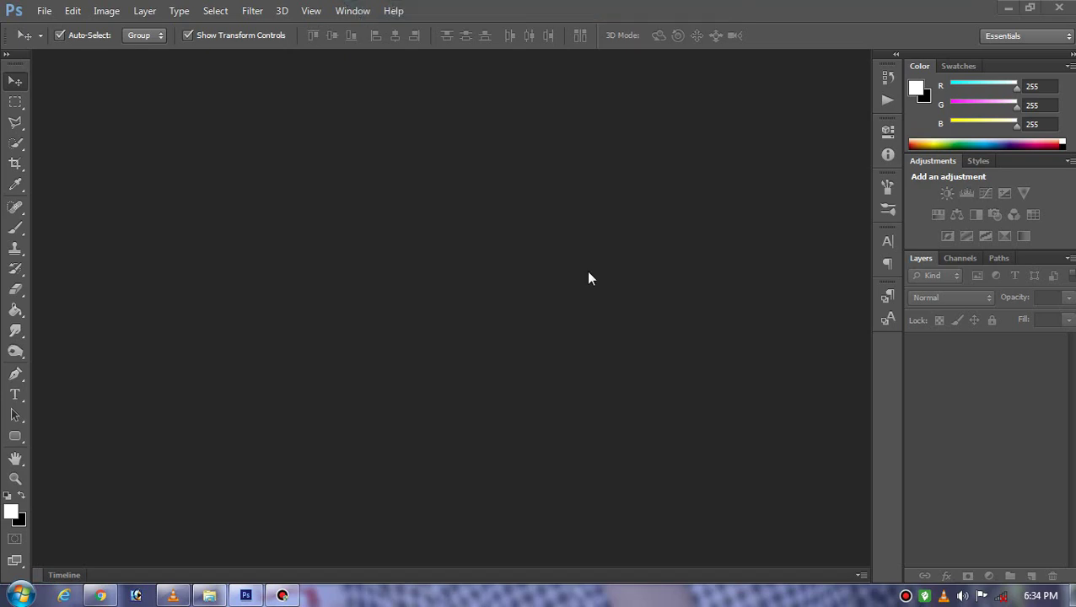
- Open photo 9.jpg through Camera Raw, discarding its embedded colour profile
{"action": "left_click", "coordinate": [47, 10]}
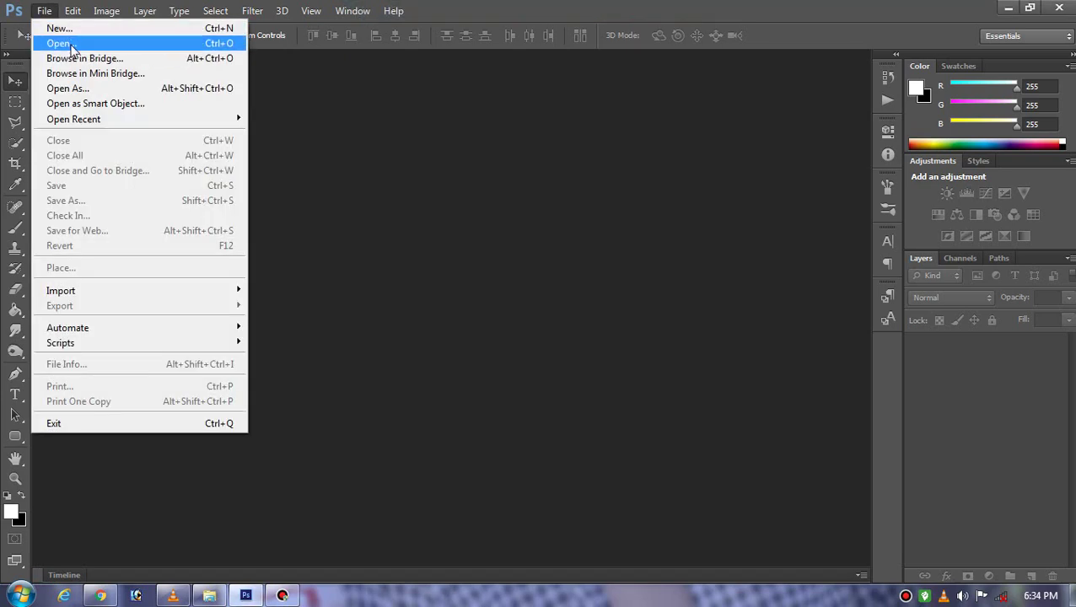
{"action": "left_click", "coordinate": [72, 42]}
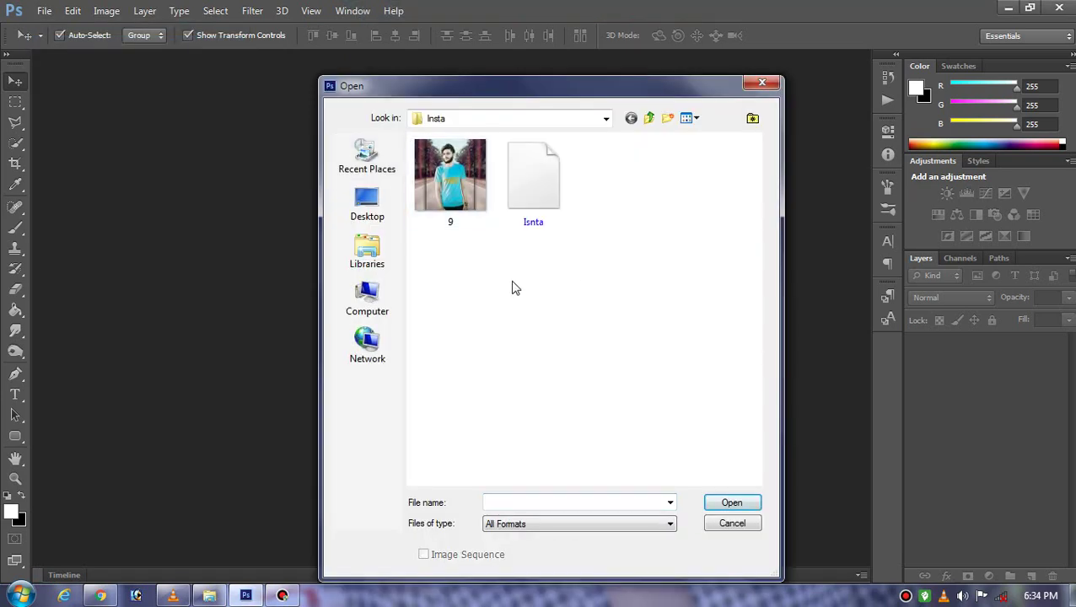
{"action": "left_click", "coordinate": [470, 208]}
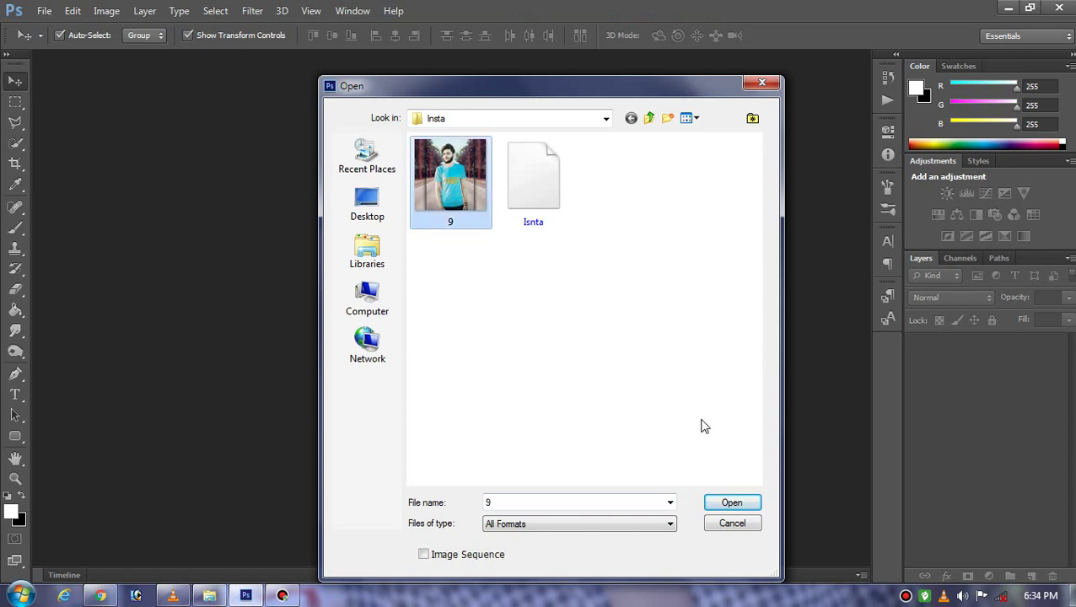
{"action": "left_click", "coordinate": [732, 502]}
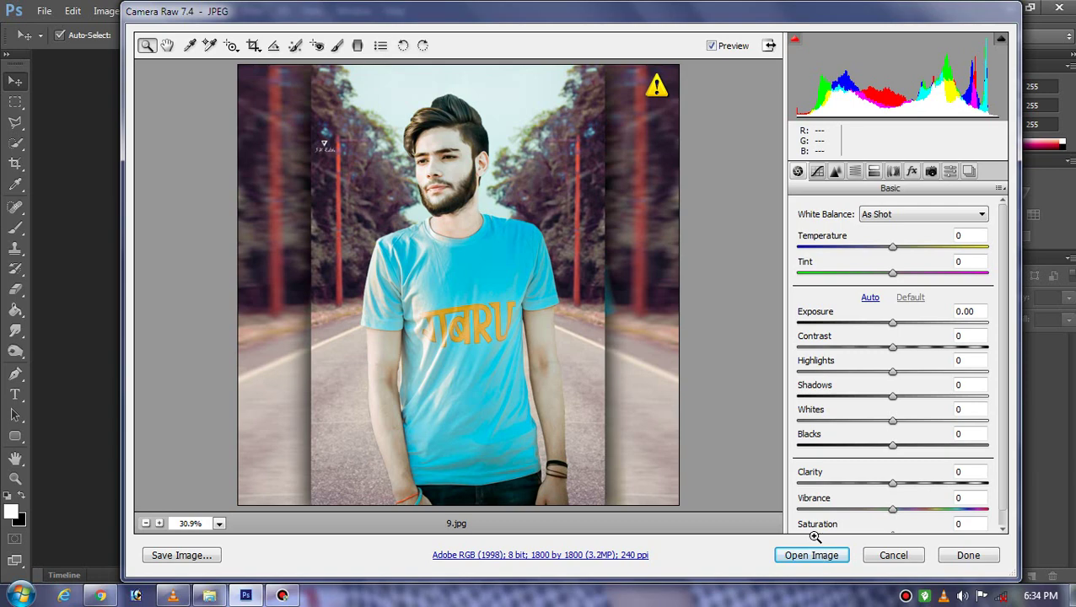
{"action": "left_click", "coordinate": [831, 558]}
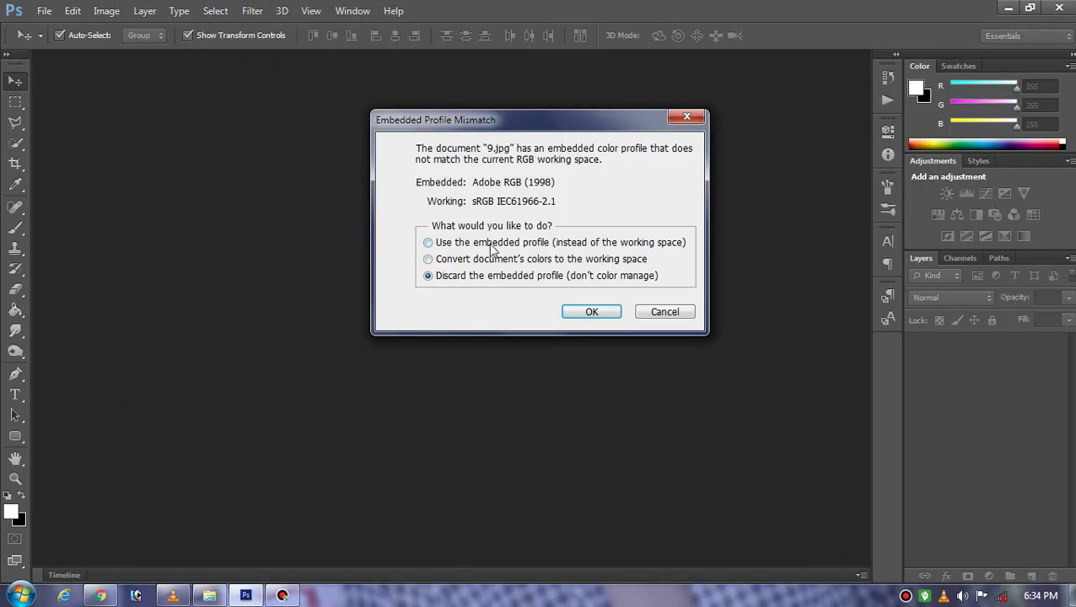
{"action": "left_click", "coordinate": [576, 314]}
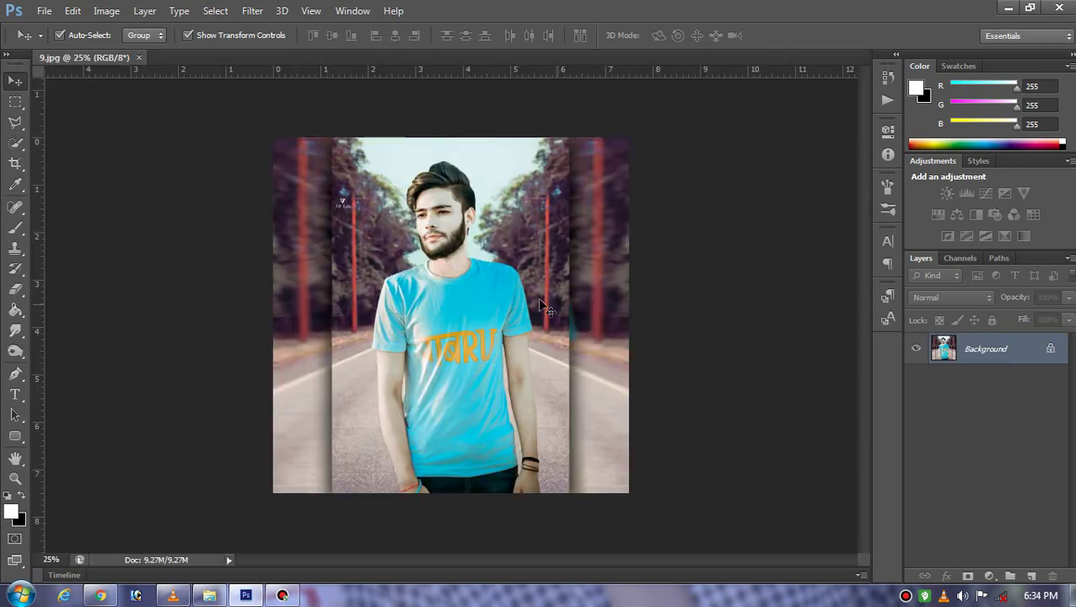
- Crop the photo to a 4 × 6 inch portrait at 300 ppi, centred on the man
{"action": "left_click", "coordinate": [16, 165]}
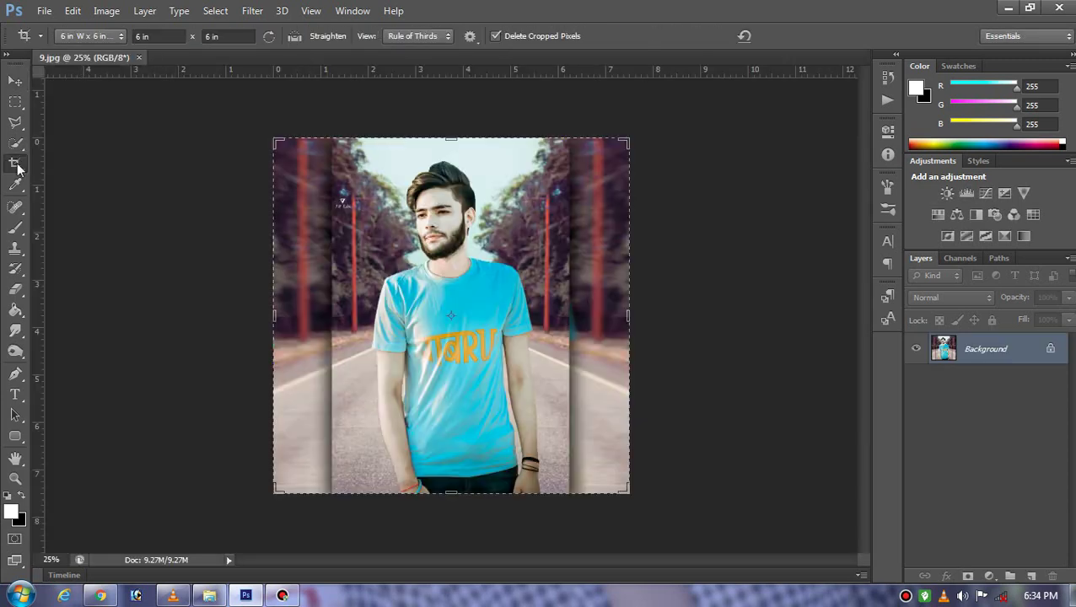
{"action": "left_click", "coordinate": [98, 40]}
{"action": "left_click", "coordinate": [101, 241]}
{"action": "type", "text": "4"}
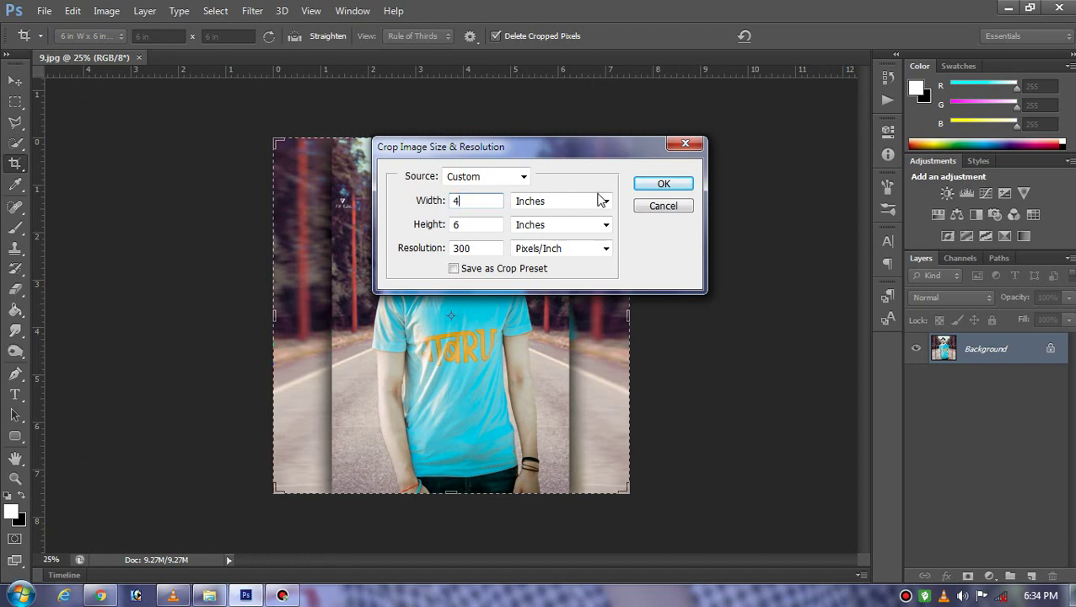
{"action": "left_click", "coordinate": [664, 184]}
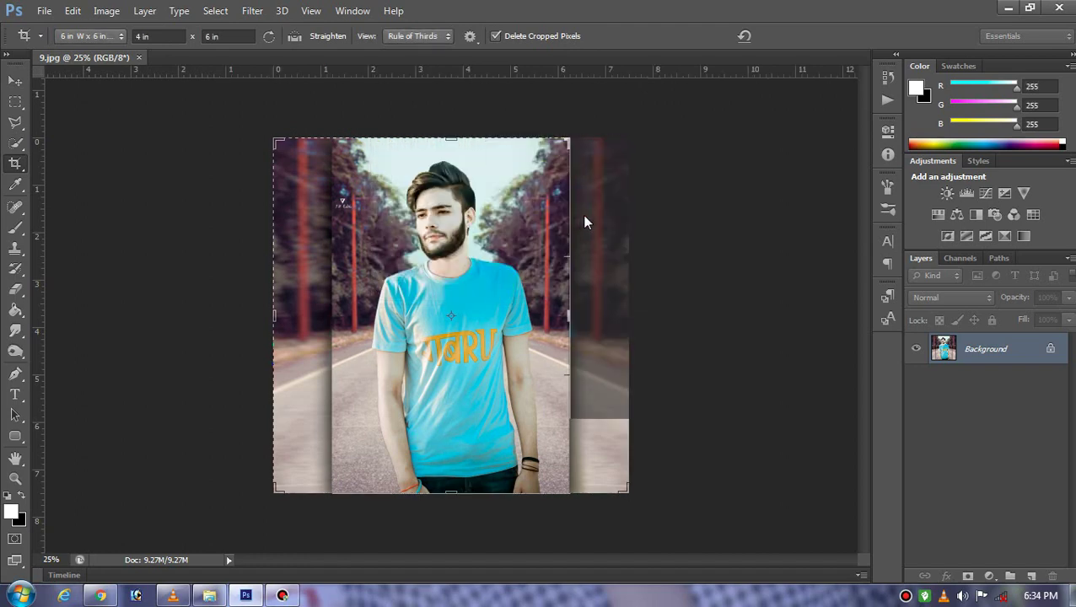
{"action": "right_click", "coordinate": [475, 206]}
{"action": "left_click", "coordinate": [467, 180]}
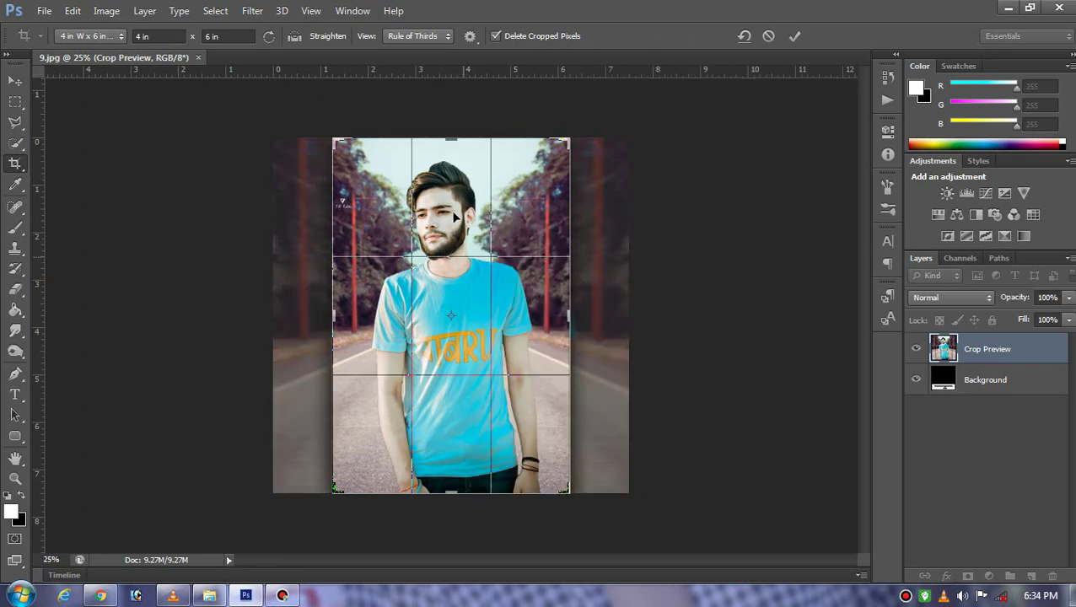
{"action": "double_click", "coordinate": [448, 198]}
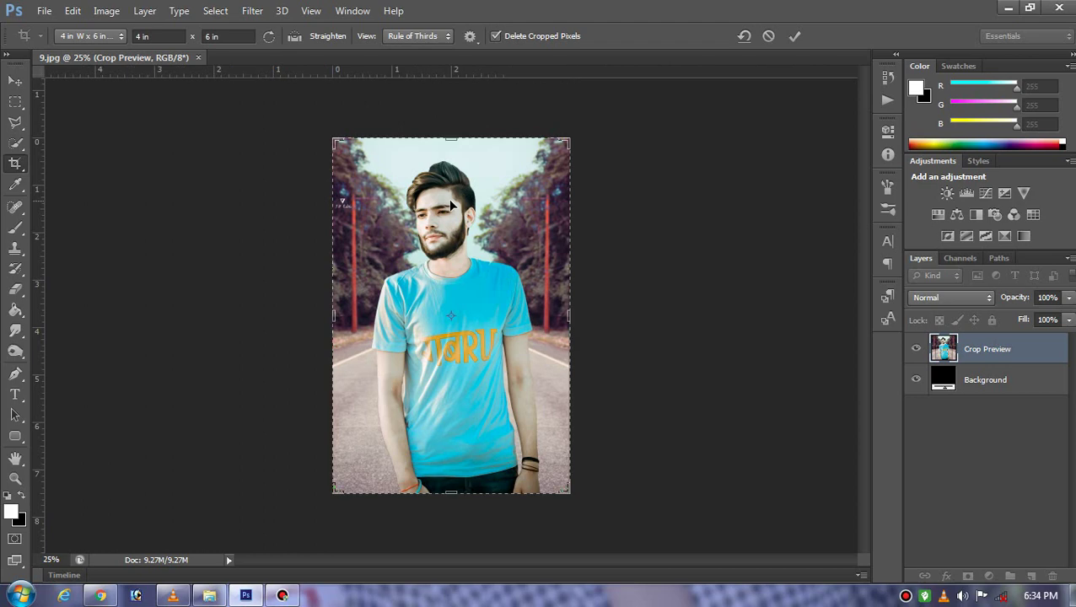
{"action": "left_click", "coordinate": [16, 82]}
- Create a 6 × 6 inch, 300 ppi document from the Photo Landscape 4 x 6 preset with height 6
{"action": "left_click", "coordinate": [44, 10]}
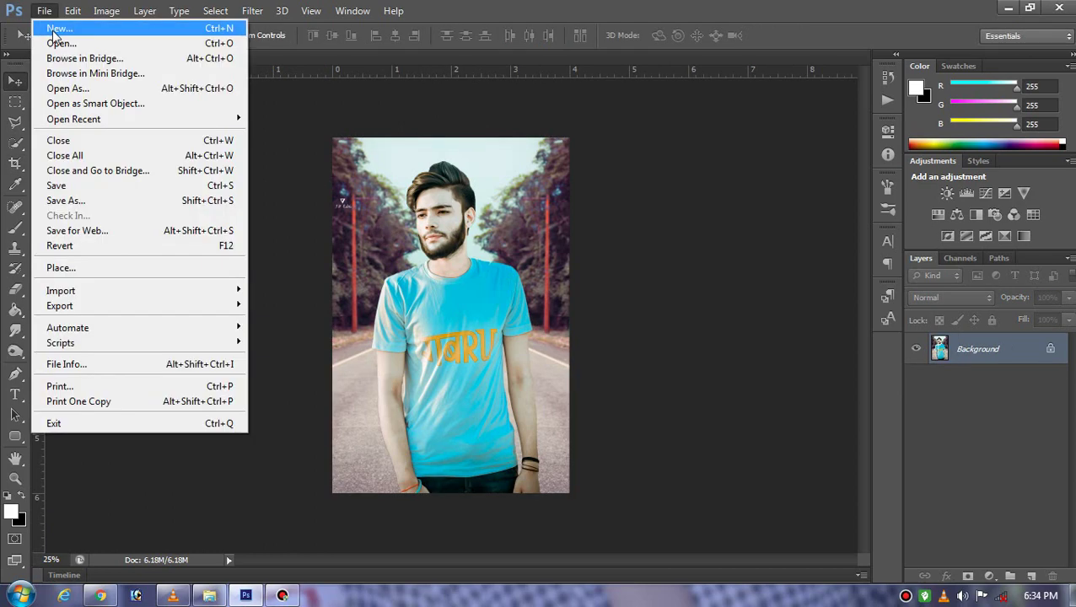
{"action": "key", "text": "Escape"}
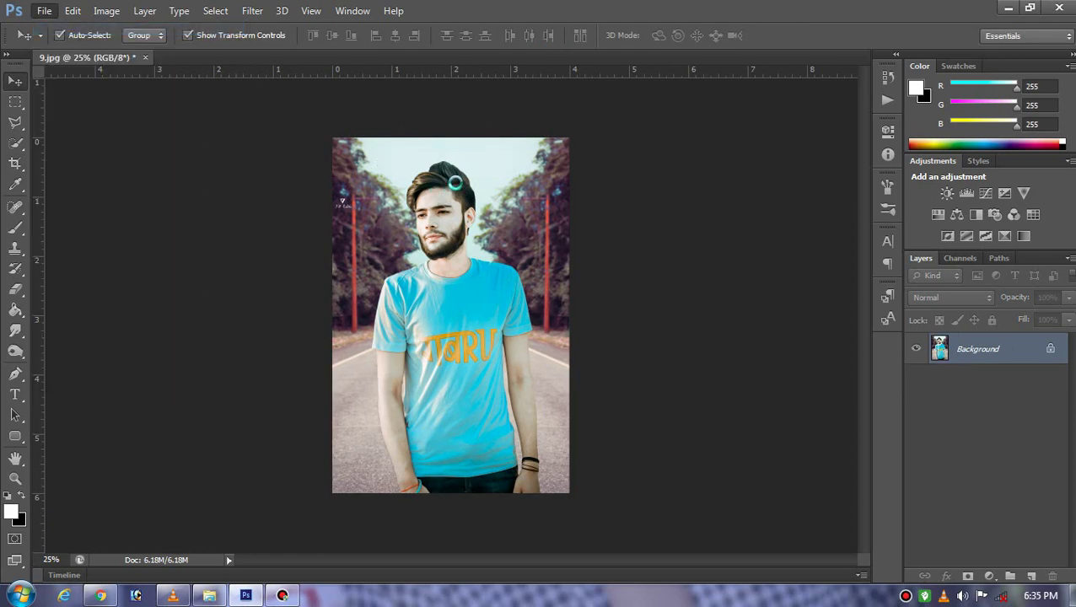
{"action": "left_click", "coordinate": [506, 158]}
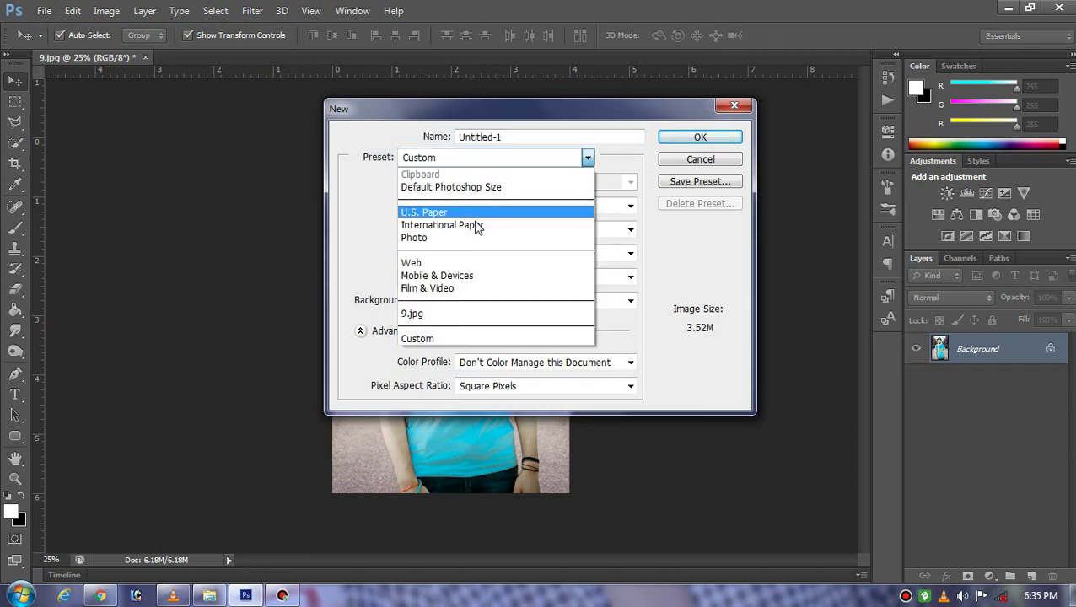
{"action": "left_click", "coordinate": [470, 238]}
{"action": "left_click", "coordinate": [511, 182]}
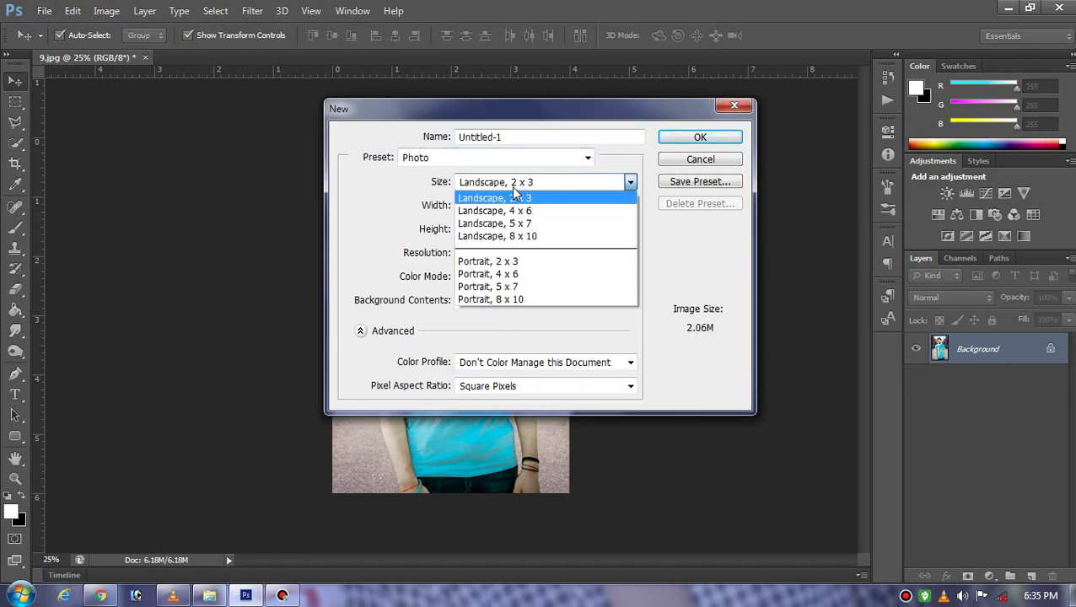
{"action": "left_click", "coordinate": [506, 211]}
{"action": "double_click", "coordinate": [463, 230]}
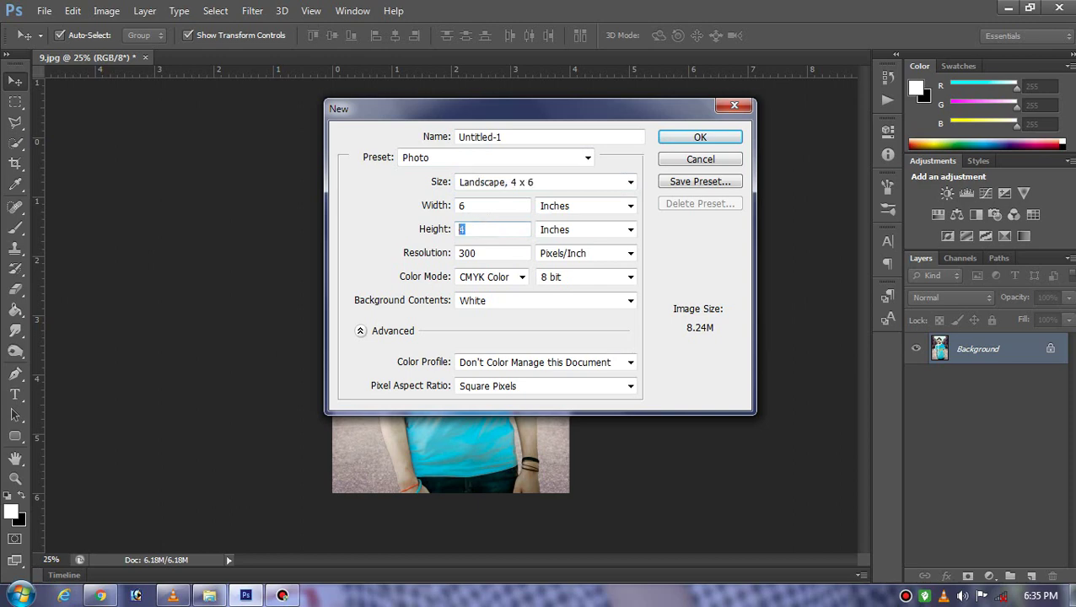
{"action": "type", "text": "6"}
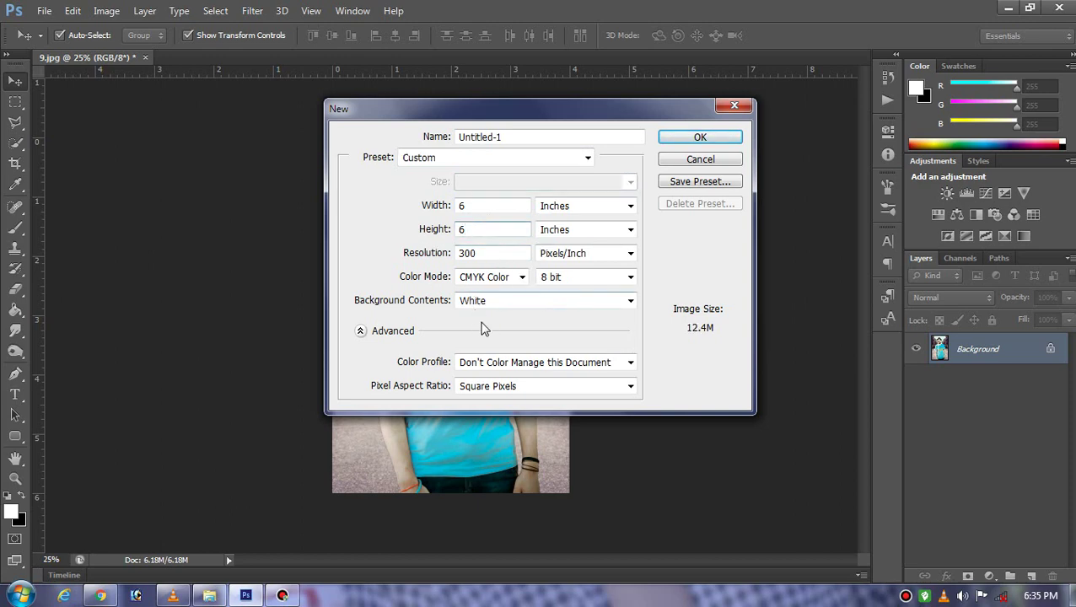
{"action": "left_click", "coordinate": [727, 138]}
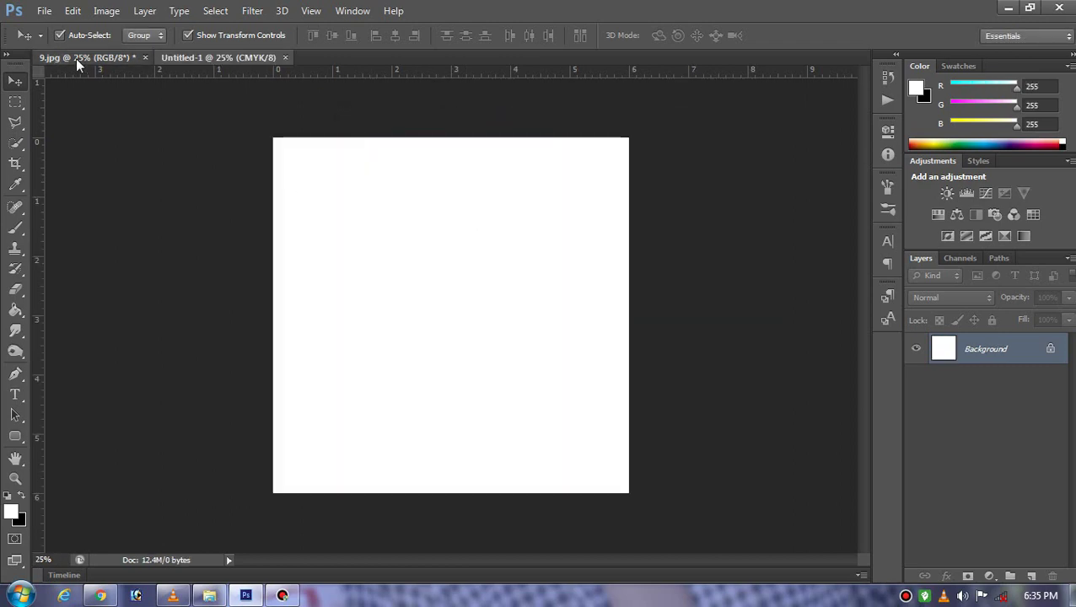
{"action": "left_click", "coordinate": [76, 58]}
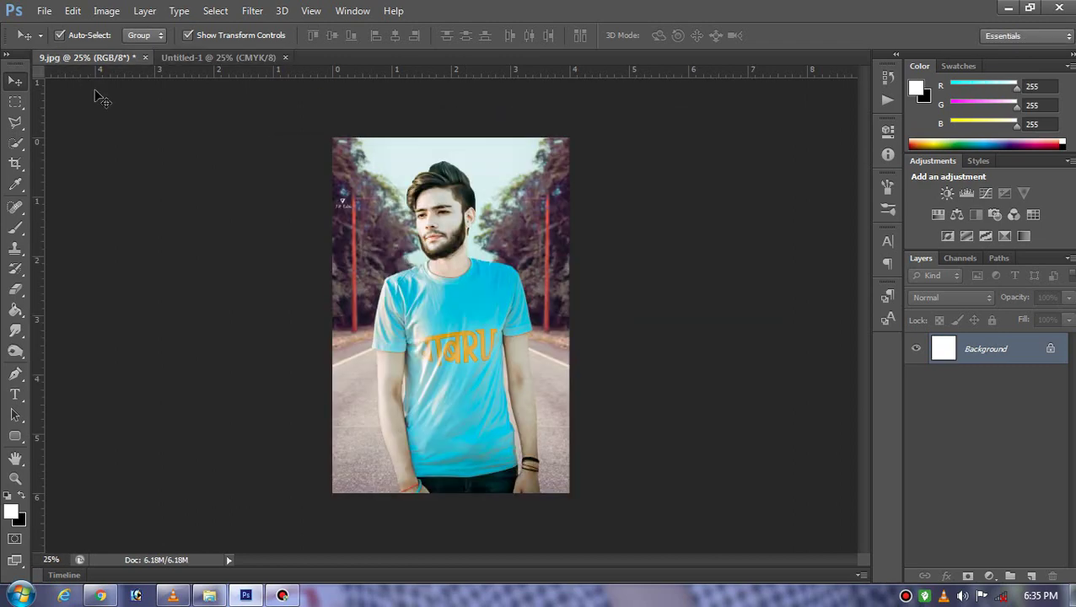
- Drag the cropped photo into Untitled-1 as Layer 1 and scale it to about 113%
{"action": "left_click", "coordinate": [237, 57]}
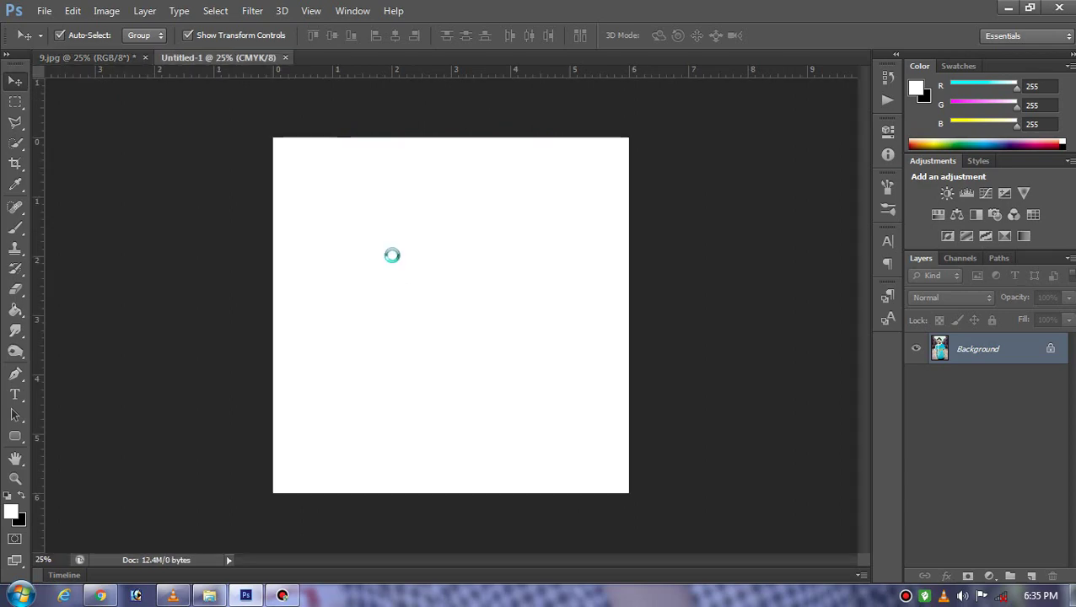
{"action": "left_click_drag", "start_coordinate": [403, 257], "coordinate": [399, 220]}
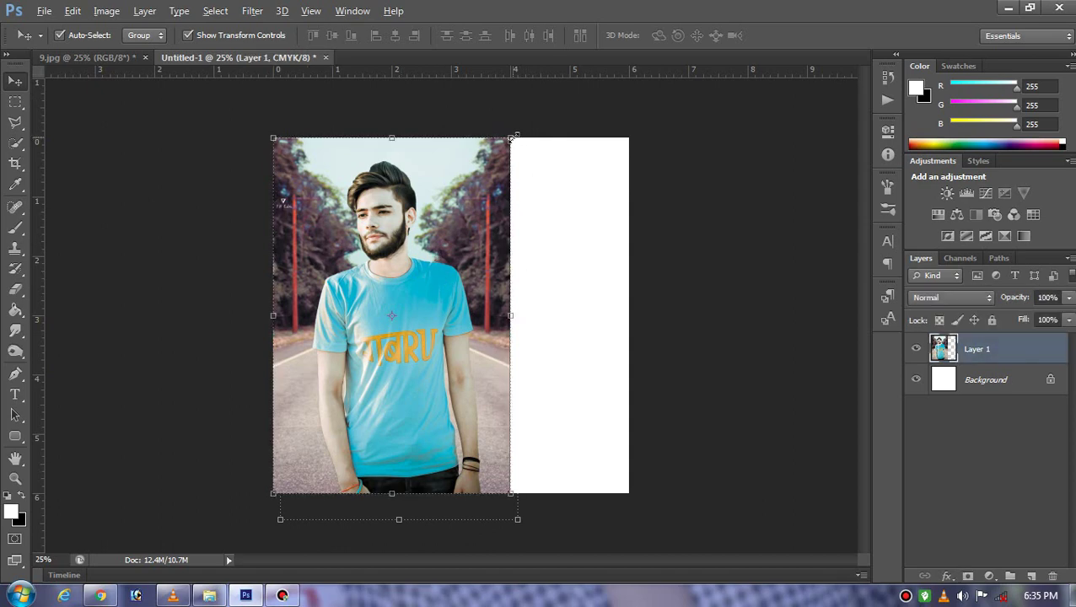
{"action": "left_click_drag", "start_coordinate": [513, 136], "coordinate": [534, 114]}
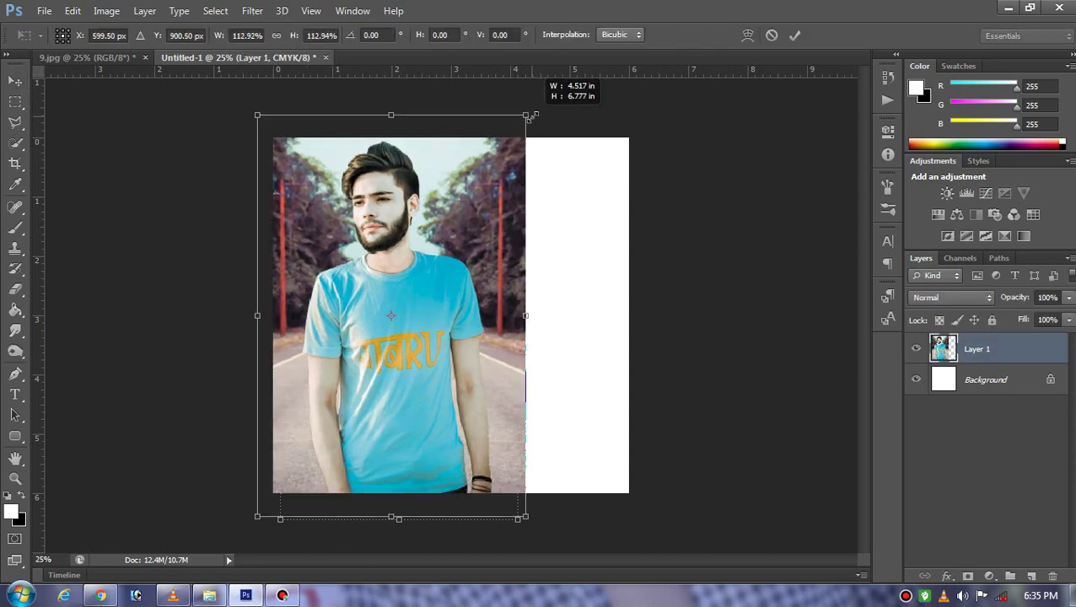
{"action": "mouse_move", "coordinate": [428, 234]}
{"action": "left_mouse_down"}
{"action": "mouse_move", "coordinate": [439, 232]}
{"action": "mouse_move", "coordinate": [438, 250]}
{"action": "left_mouse_up"}
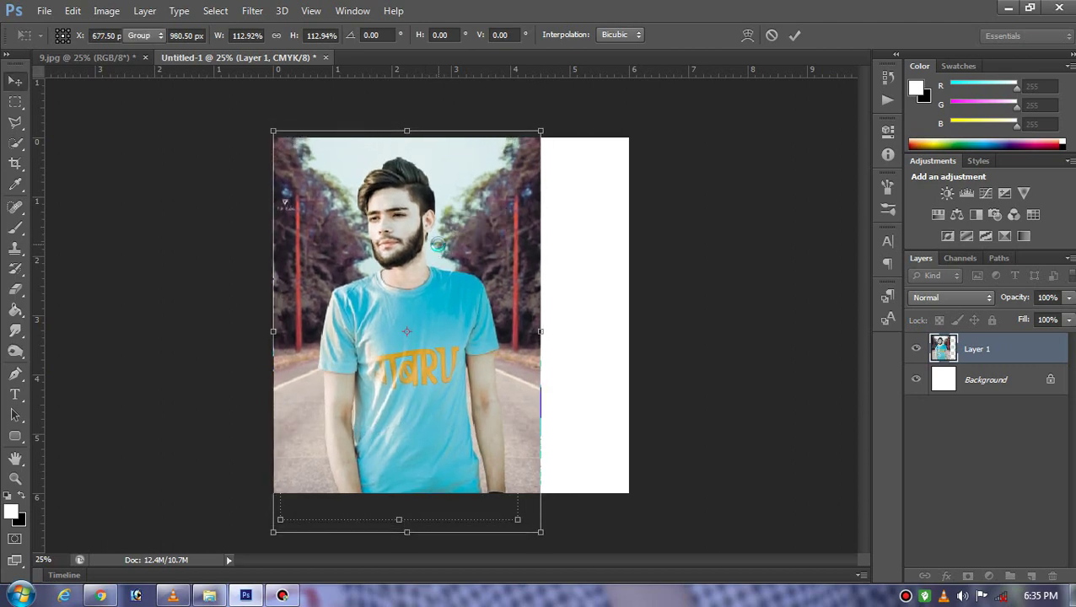
{"action": "key", "text": "Return"}
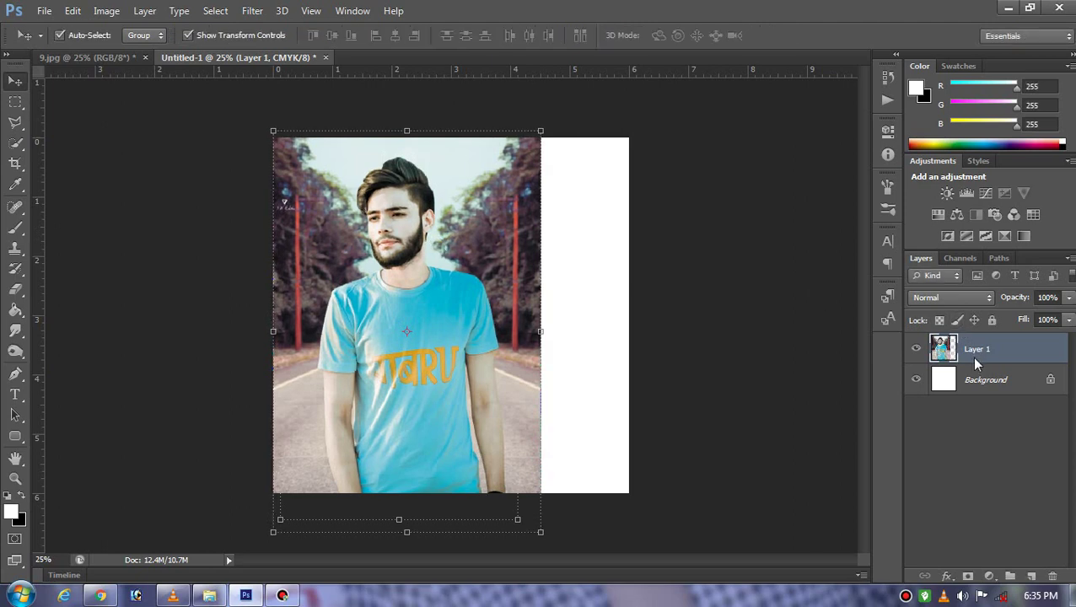
{"action": "right_click", "coordinate": [975, 359]}
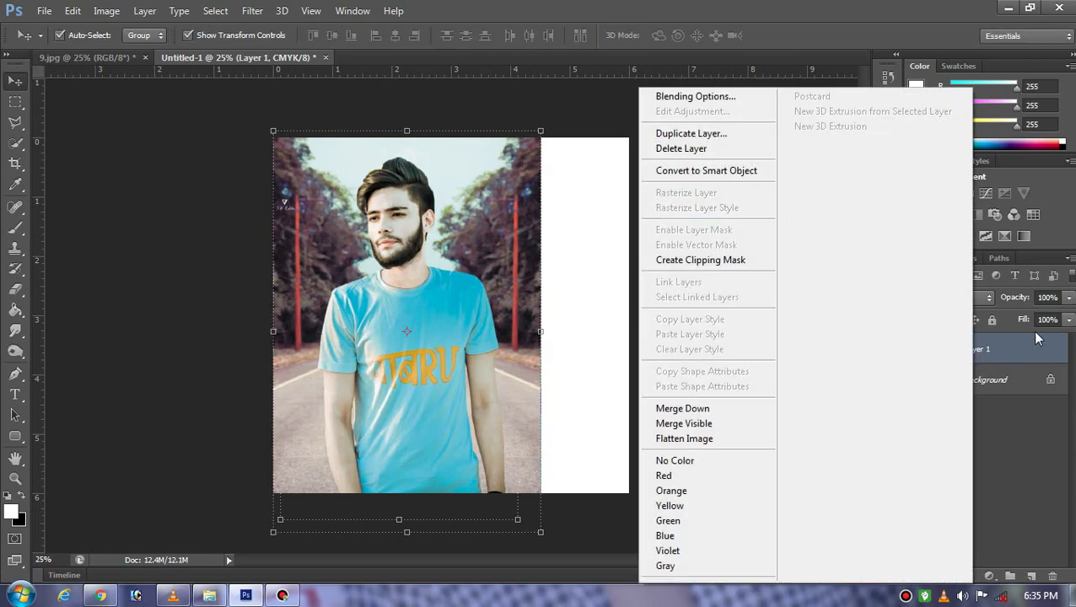
{"action": "key", "text": "Escape"}
- Open the Insta template file
{"action": "left_click", "coordinate": [44, 10]}
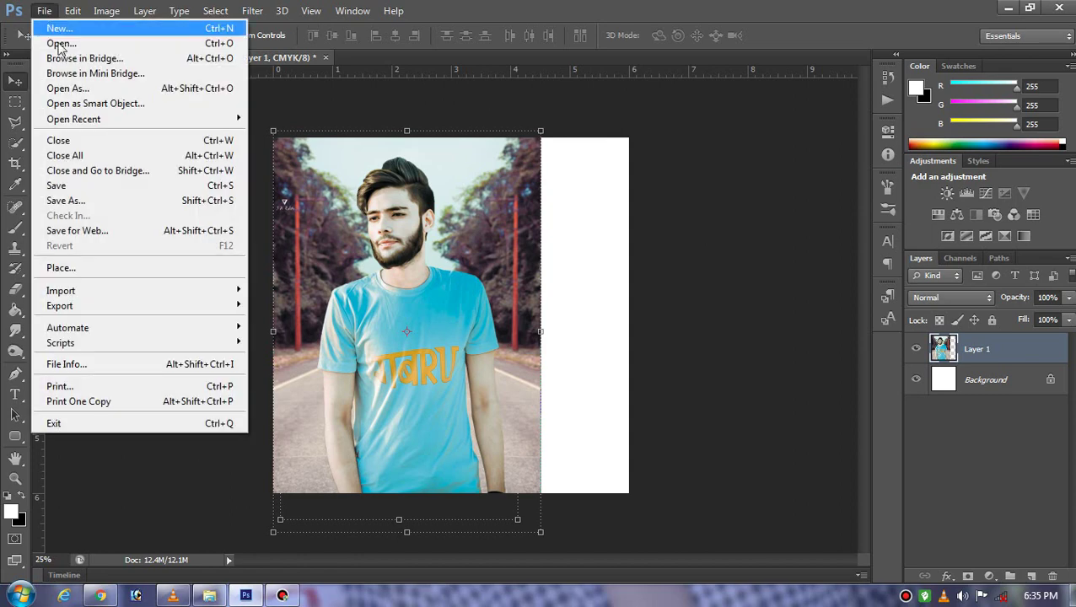
{"action": "left_click", "coordinate": [50, 39]}
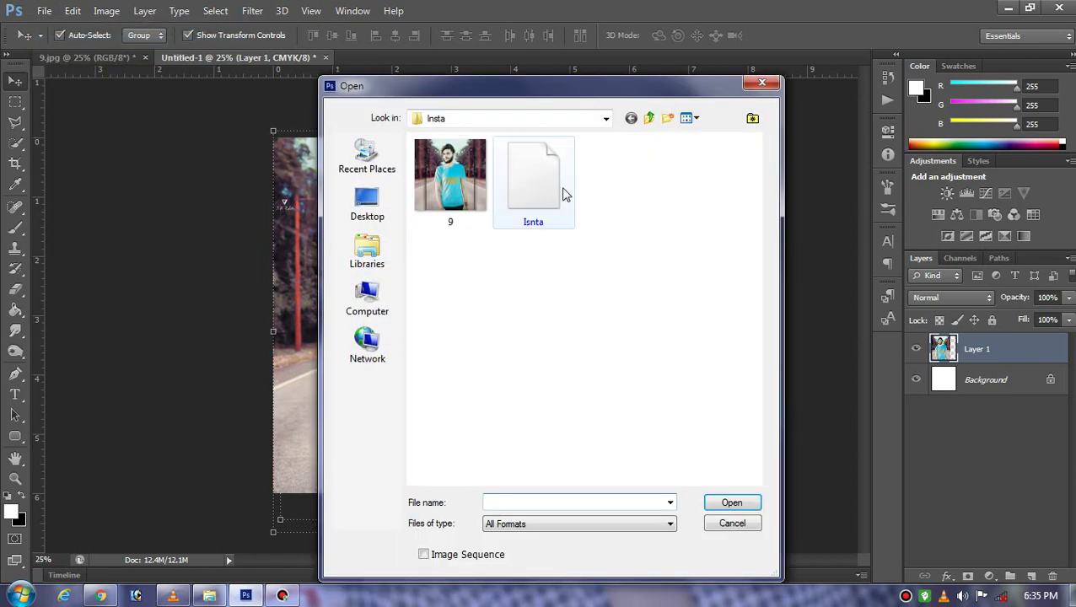
{"action": "left_click", "coordinate": [534, 181]}
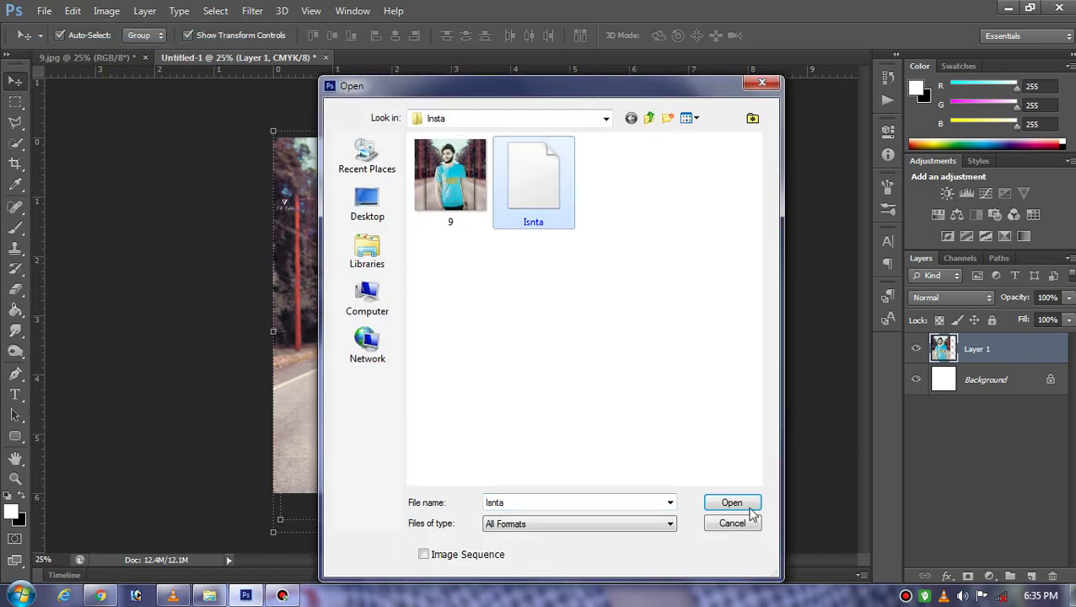
{"action": "left_click", "coordinate": [742, 493]}
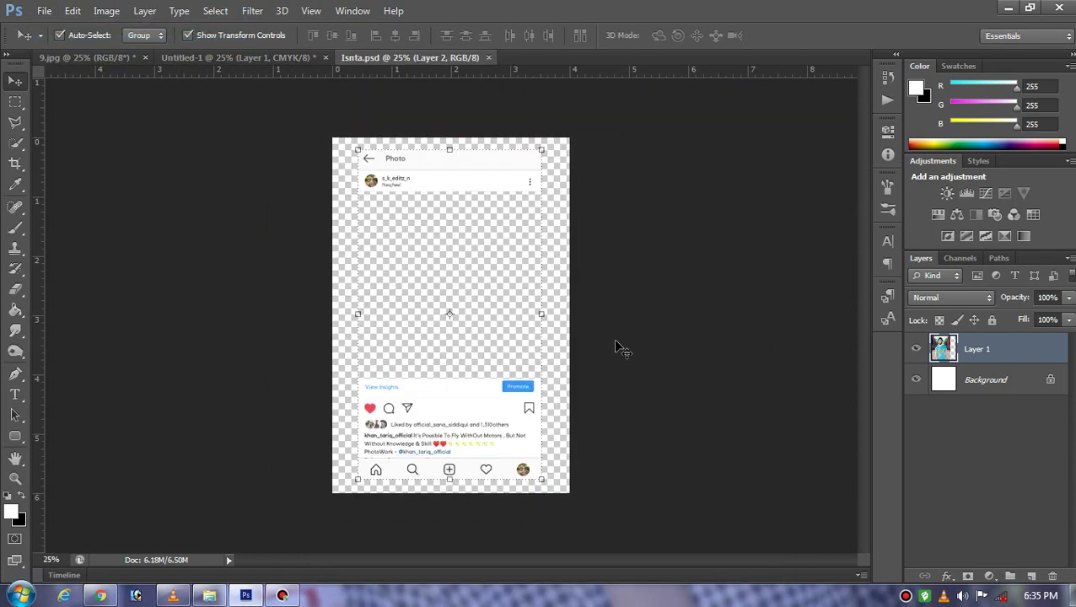
- Place the Instagram frame as Layer 2 over the portrait's right side, scaled to about 96%
{"action": "mouse_move", "coordinate": [455, 184]}
{"action": "left_mouse_down"}
{"action": "mouse_move", "coordinate": [226, 61]}
{"action": "mouse_move", "coordinate": [351, 156]}
{"action": "left_mouse_up"}
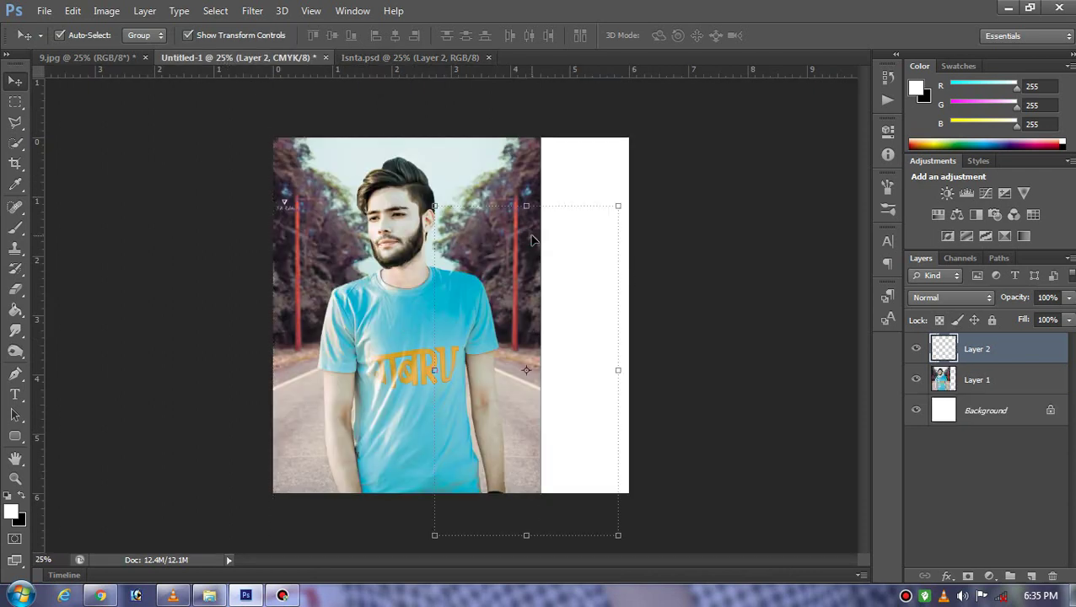
{"action": "left_click_drag", "start_coordinate": [530, 222], "coordinate": [547, 171]}
{"action": "key", "text": "shift+Down"}
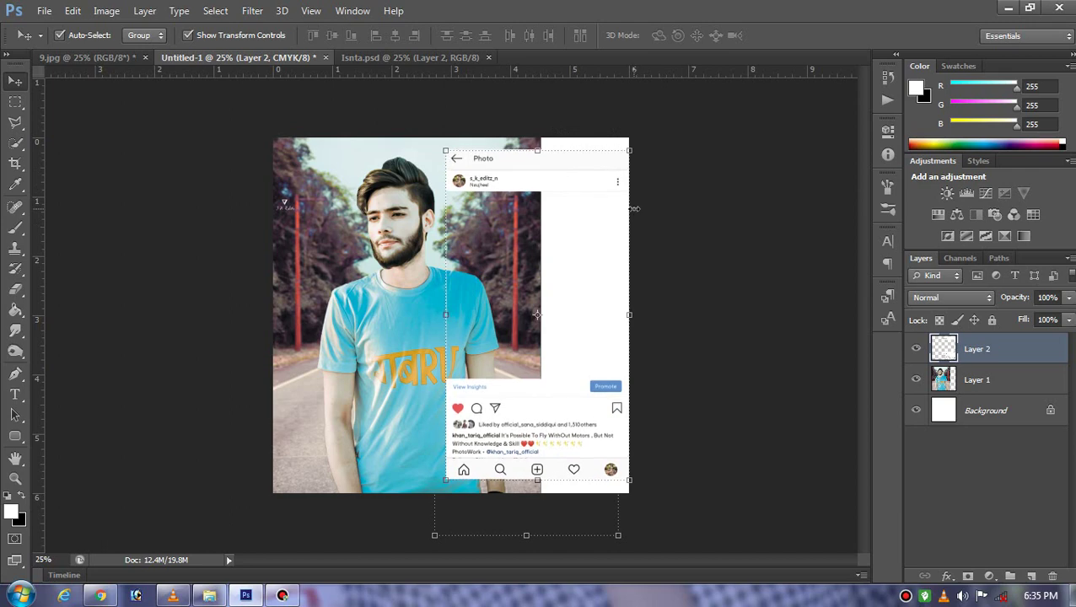
{"action": "key", "text": "Down"}
{"action": "key", "text": "Down"}
{"action": "key", "text": "Down"}
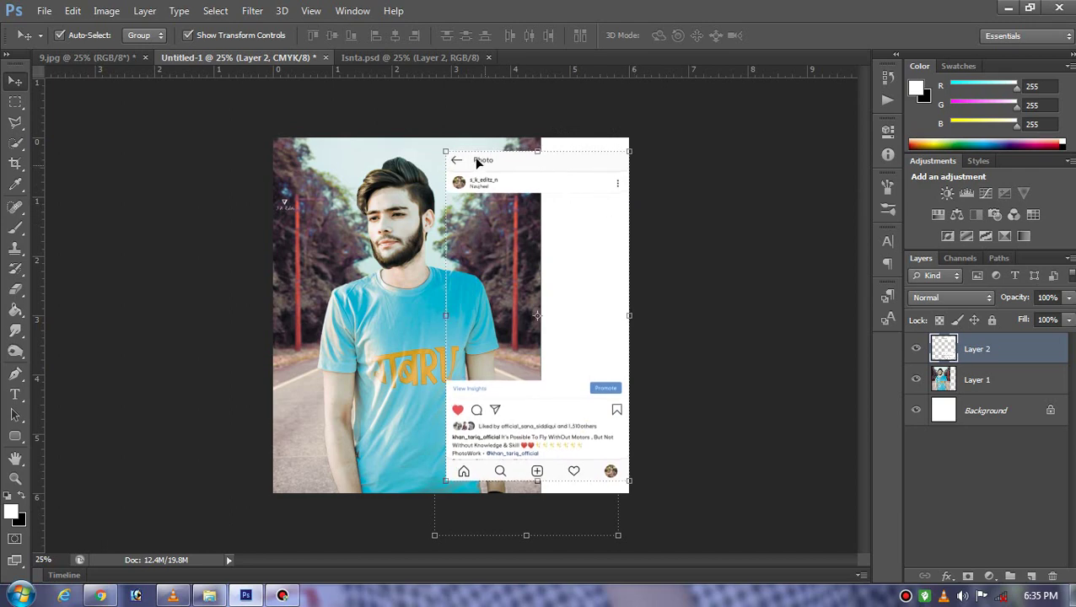
{"action": "left_click_drag", "start_coordinate": [445, 151], "coordinate": [459, 165]}
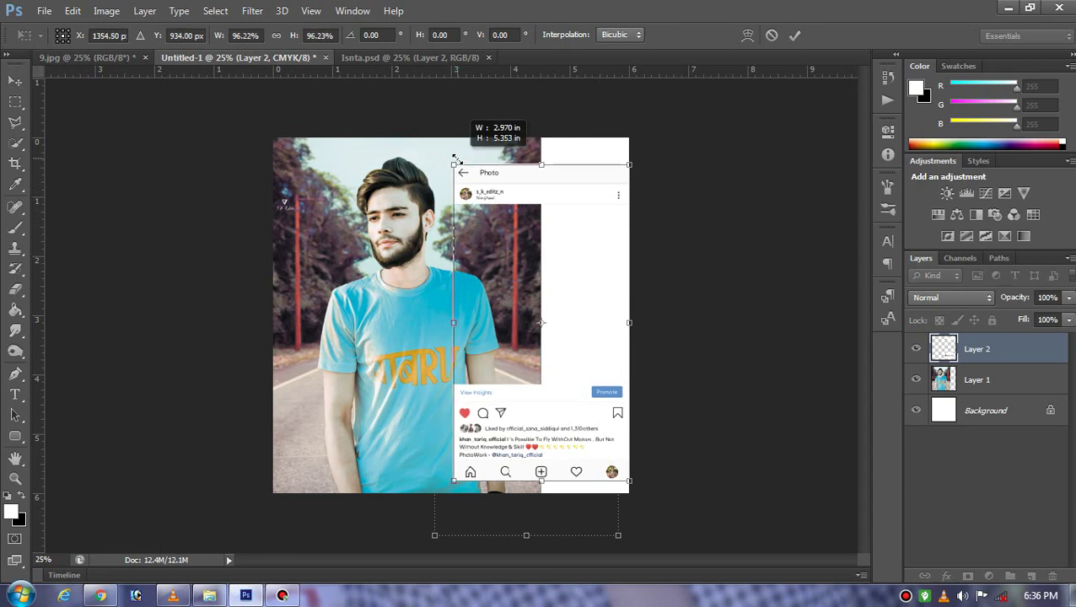
{"action": "left_click_drag", "start_coordinate": [569, 214], "coordinate": [568, 209]}
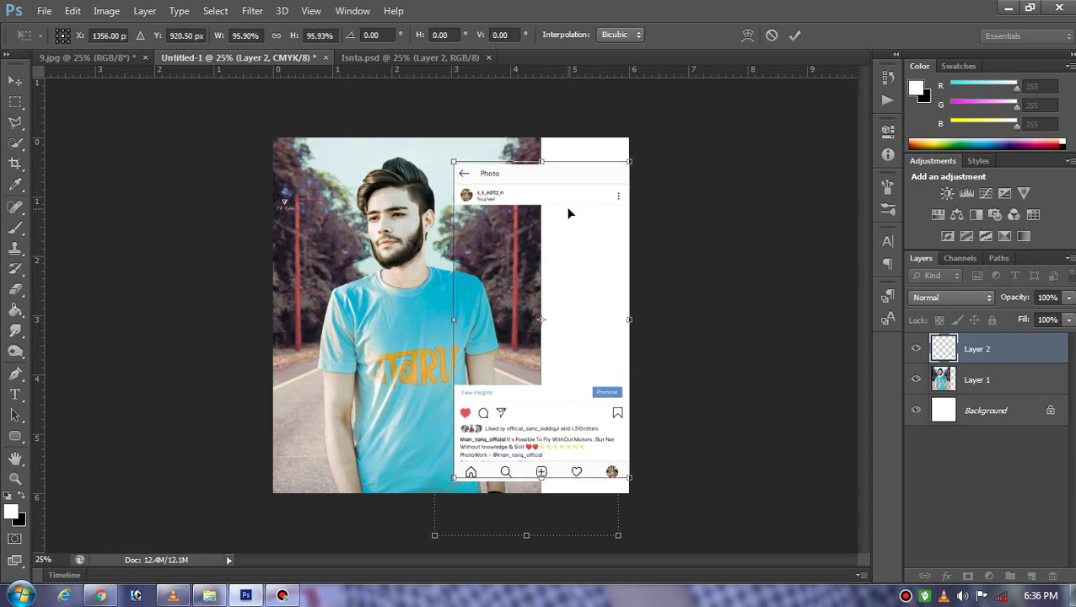
{"action": "key", "text": "Return"}
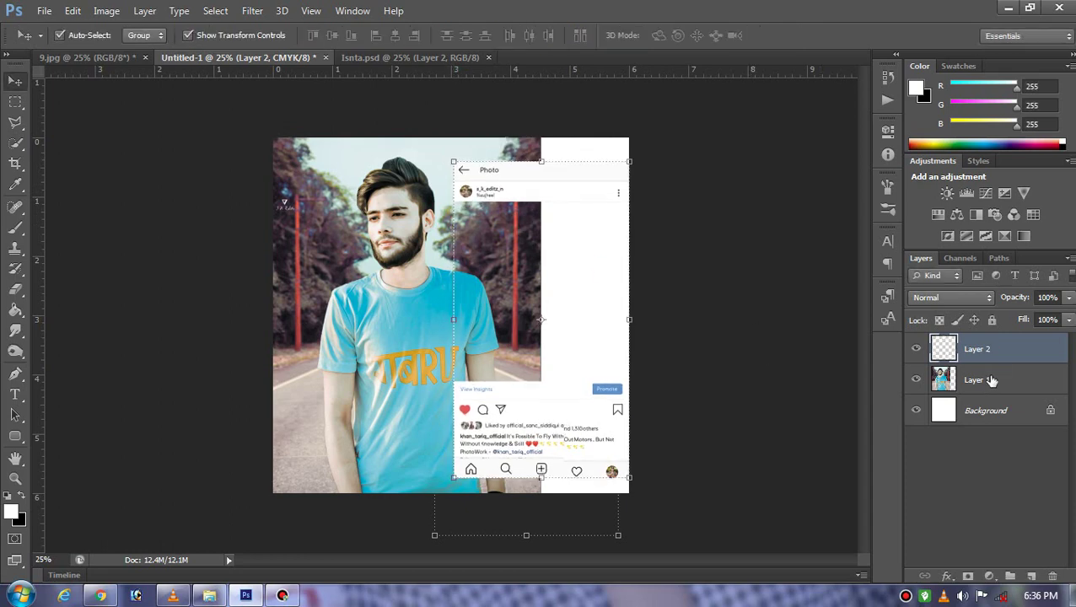
{"action": "left_click", "coordinate": [978, 380]}
- Duplicate Layer 1 and scale the copy down into the Instagram post's picture area
{"action": "right_click", "coordinate": [982, 381]}
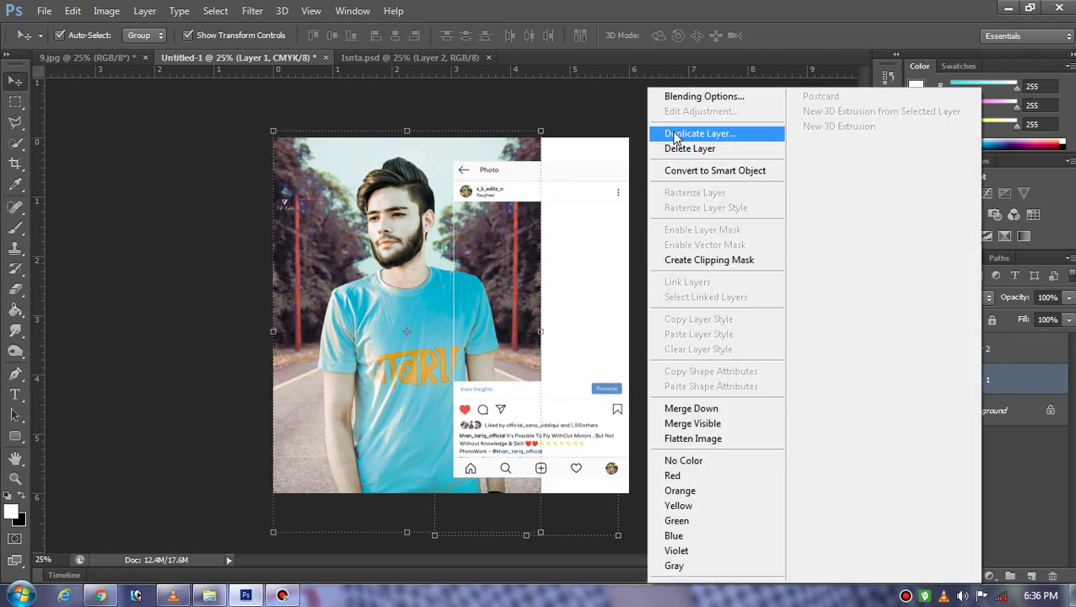
{"action": "left_click", "coordinate": [672, 139]}
{"action": "left_click", "coordinate": [665, 183]}
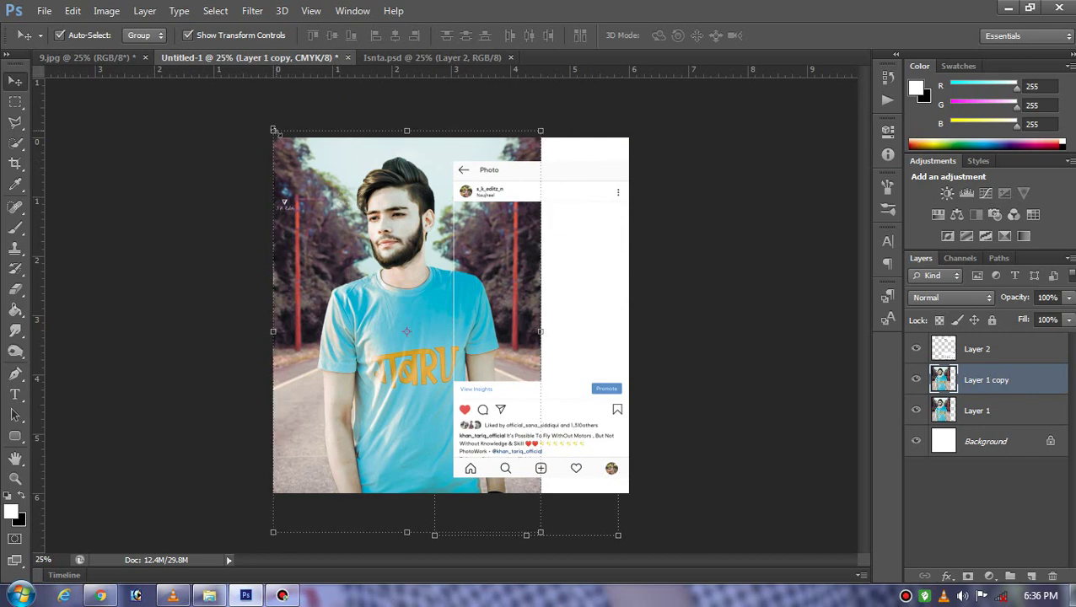
{"action": "left_click_drag", "start_coordinate": [274, 130], "coordinate": [327, 212]}
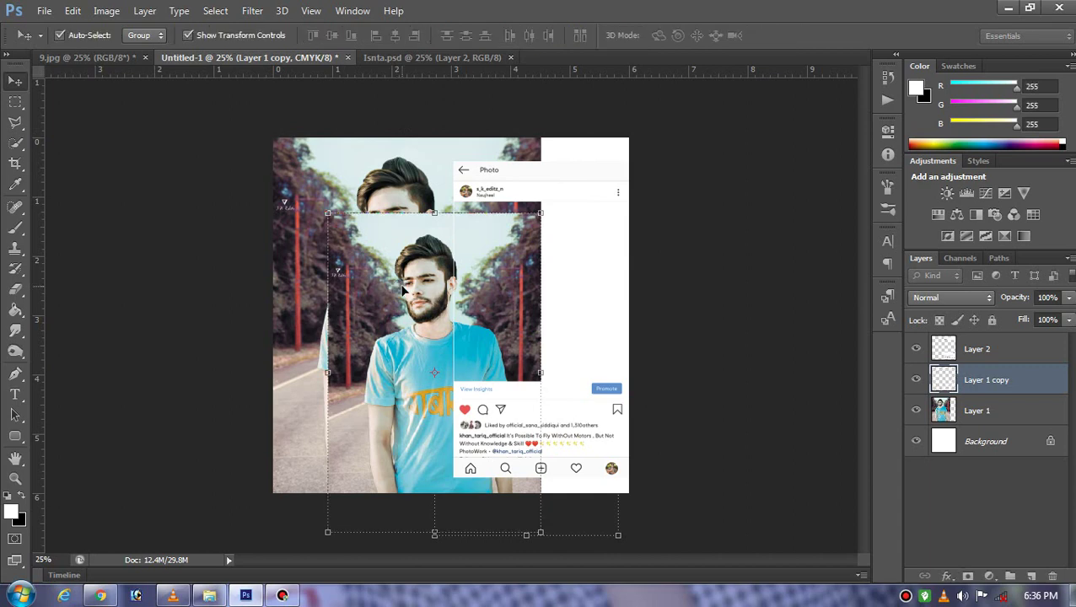
{"action": "left_click_drag", "start_coordinate": [402, 288], "coordinate": [498, 279]}
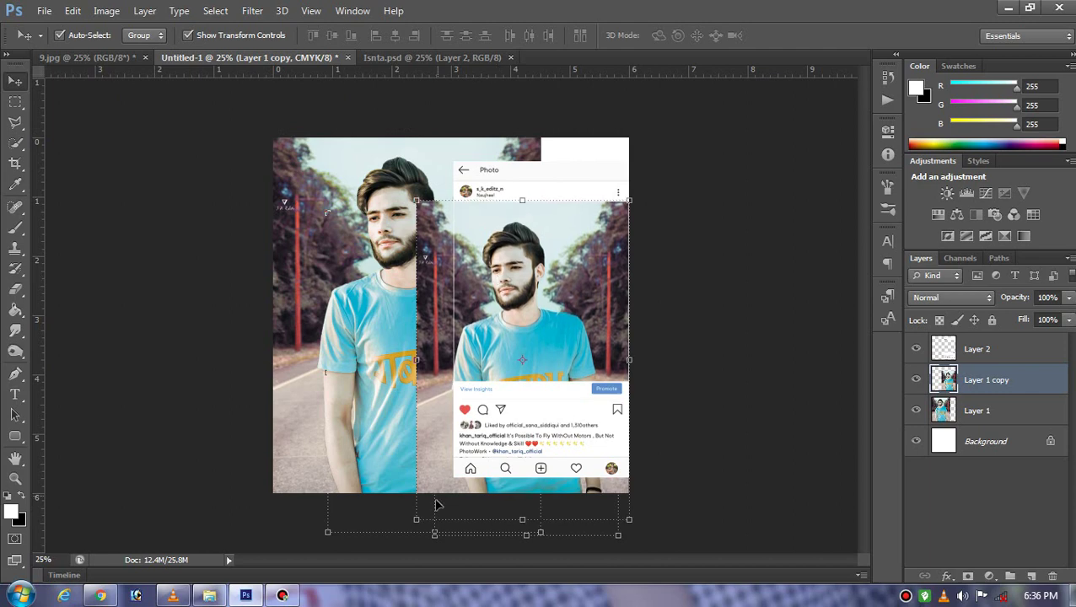
{"action": "left_click_drag", "start_coordinate": [415, 522], "coordinate": [457, 464]}
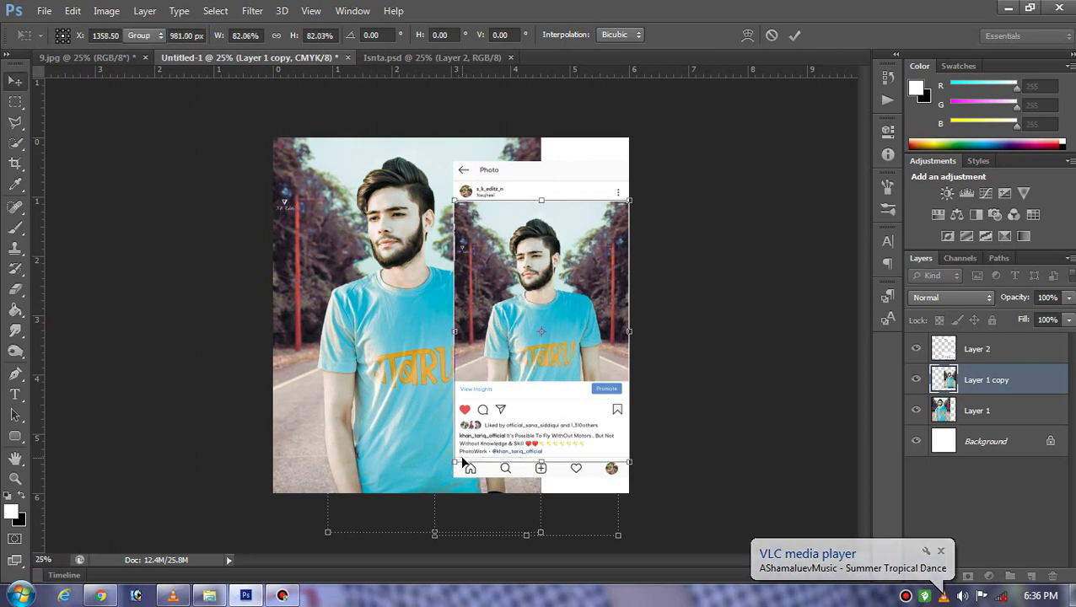
{"action": "key", "text": "Return"}
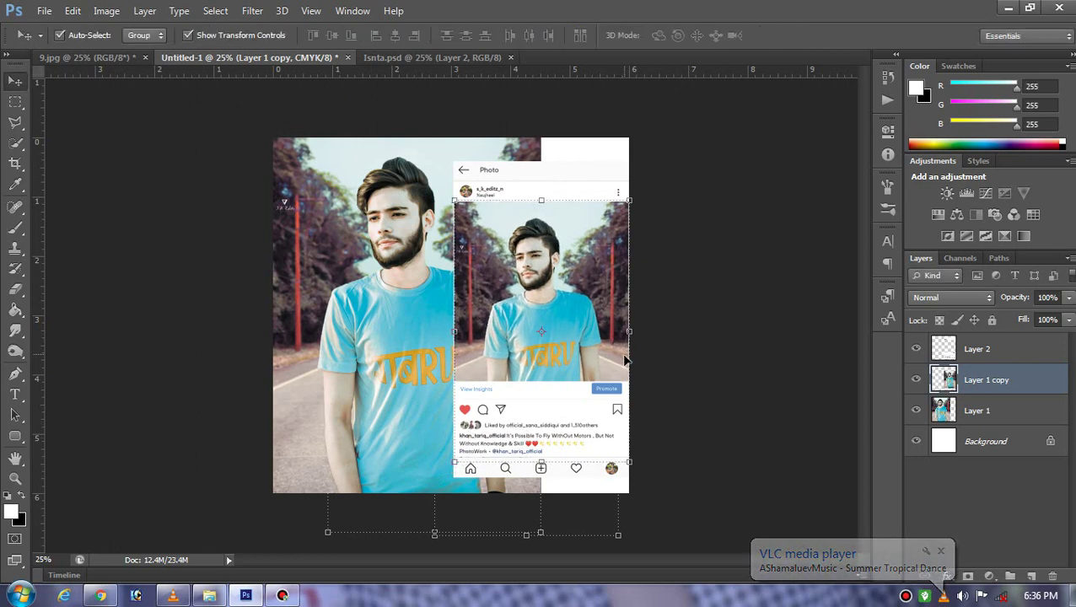
- Enlarge Layer 1 copy slightly so it fills the frame's picture edges
{"action": "key", "text": "ctrl+plus"}
{"action": "key", "text": "ctrl+plus"}
{"action": "key", "text": "ctrl+plus"}
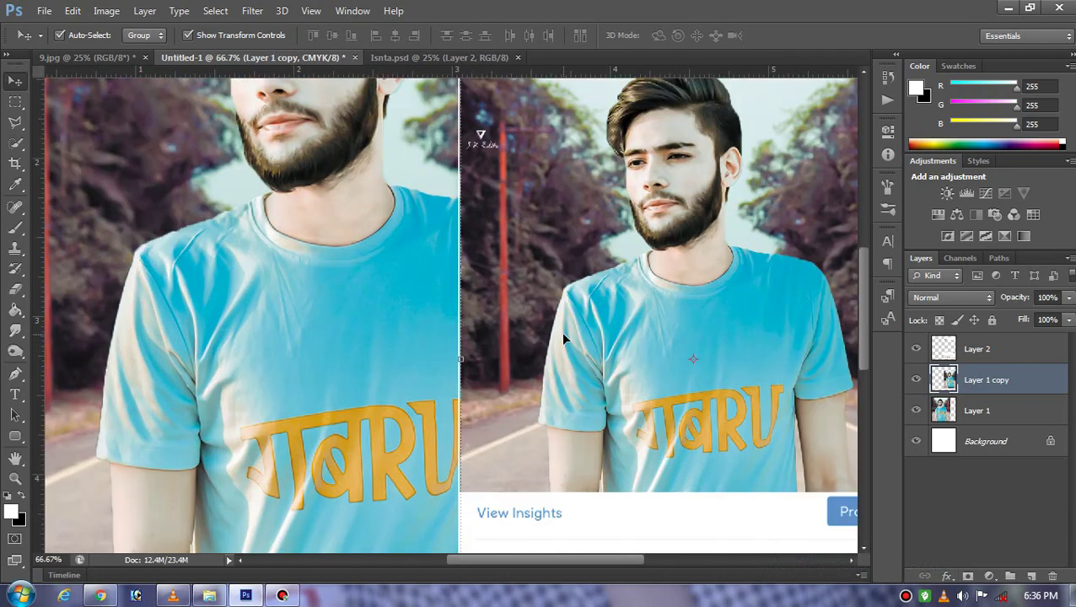
{"action": "key", "text": "ctrl+minus"}
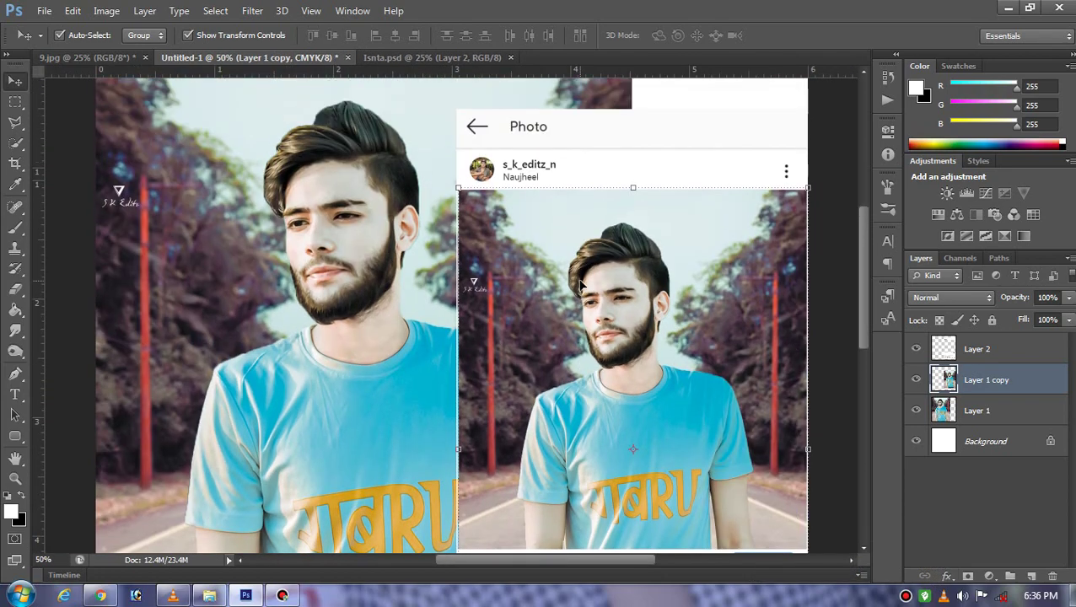
{"action": "key", "text": "ctrl+t"}
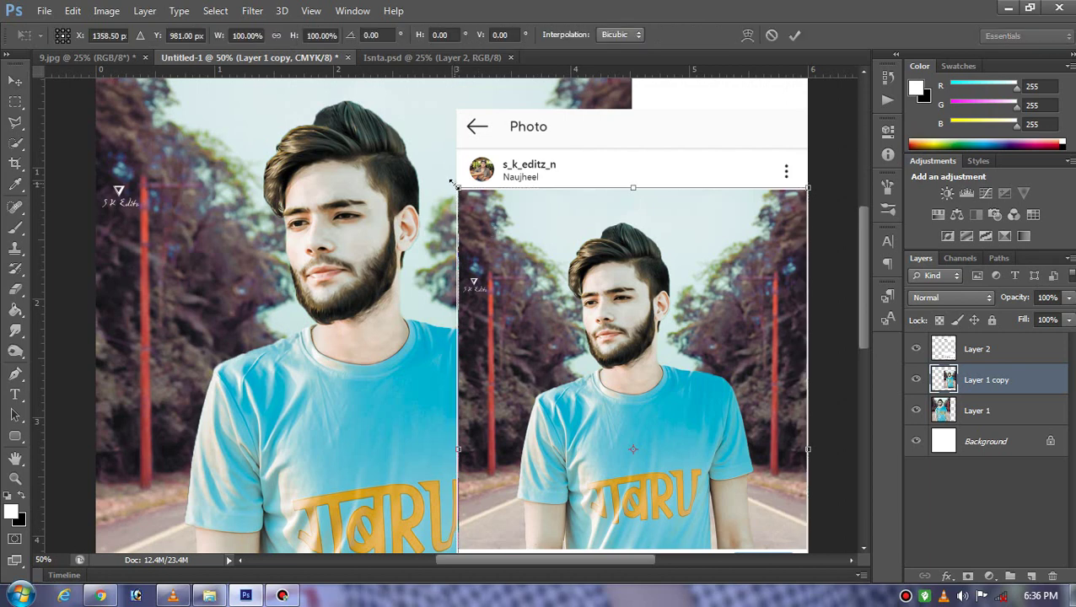
{"action": "left_click_drag", "start_coordinate": [453, 184], "coordinate": [454, 185]}
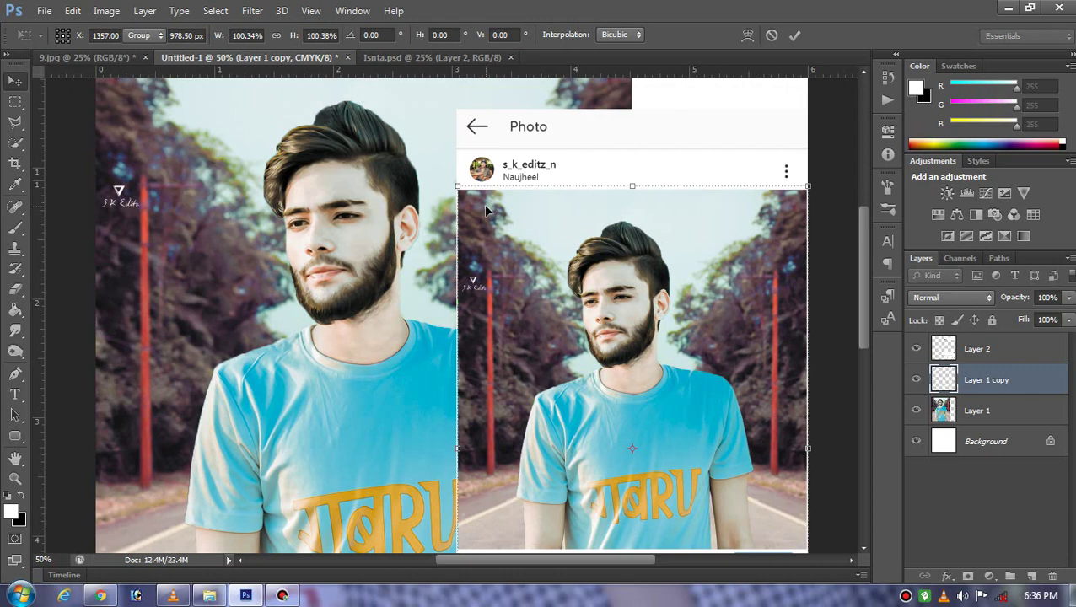
{"action": "key", "text": "Return"}
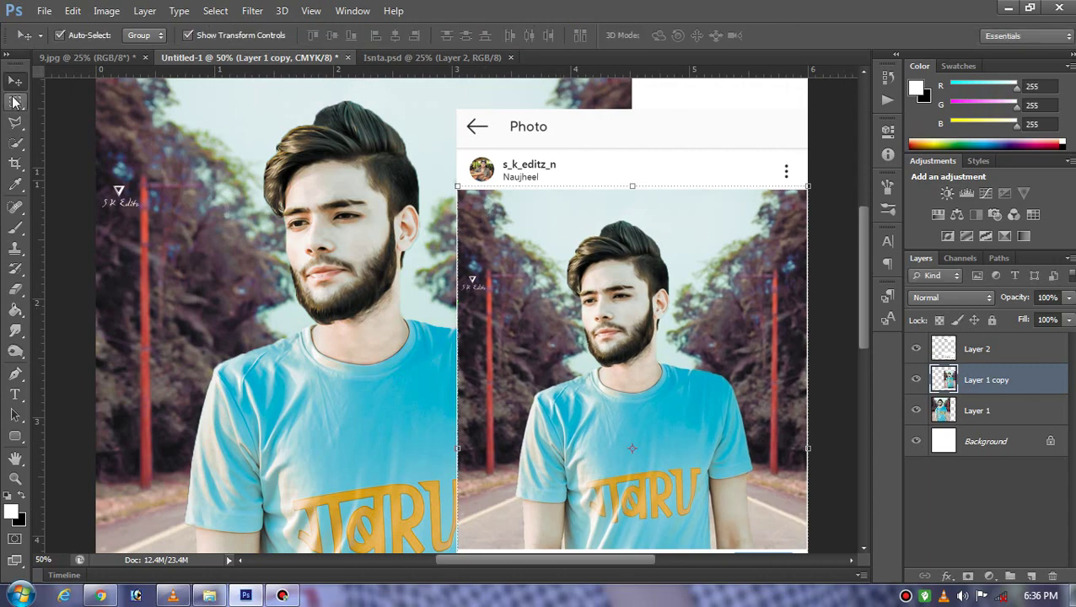
{"action": "left_click", "coordinate": [15, 101]}
{"action": "key", "text": "ctrl+minus"}
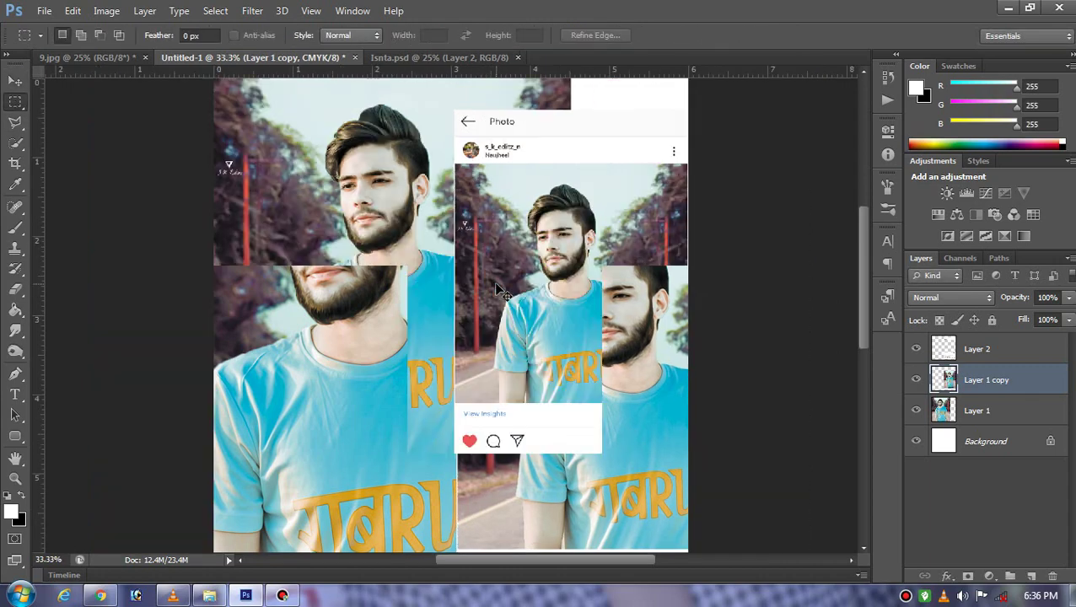
{"action": "key", "text": "ctrl+minus"}
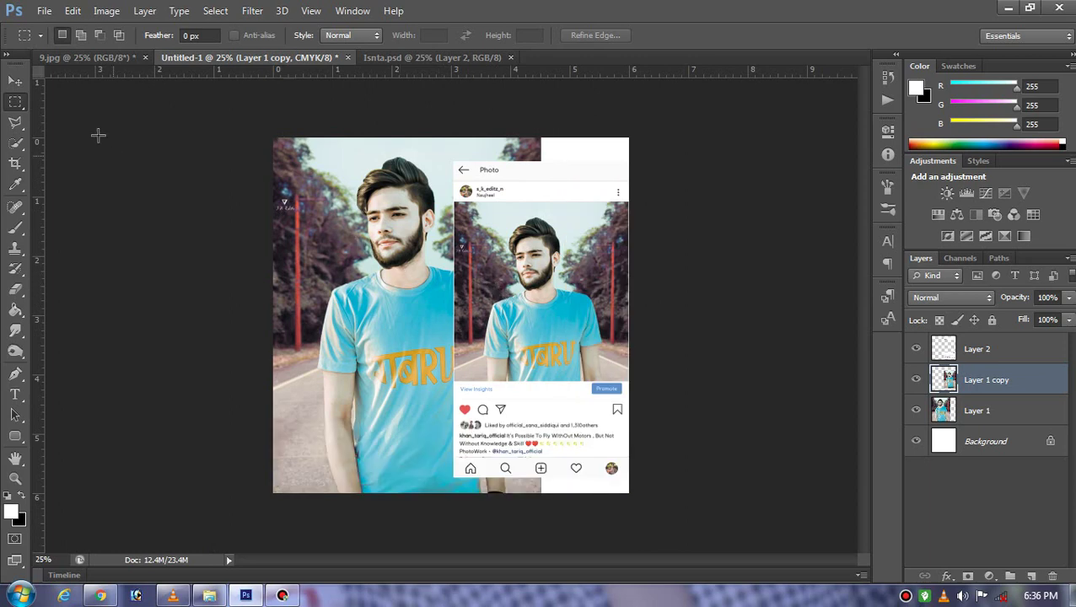
- Apply a 3.5-pixel Gaussian Blur to Layer 1, the full-size background photo
{"action": "left_click", "coordinate": [15, 81]}
{"action": "left_click", "coordinate": [975, 418]}
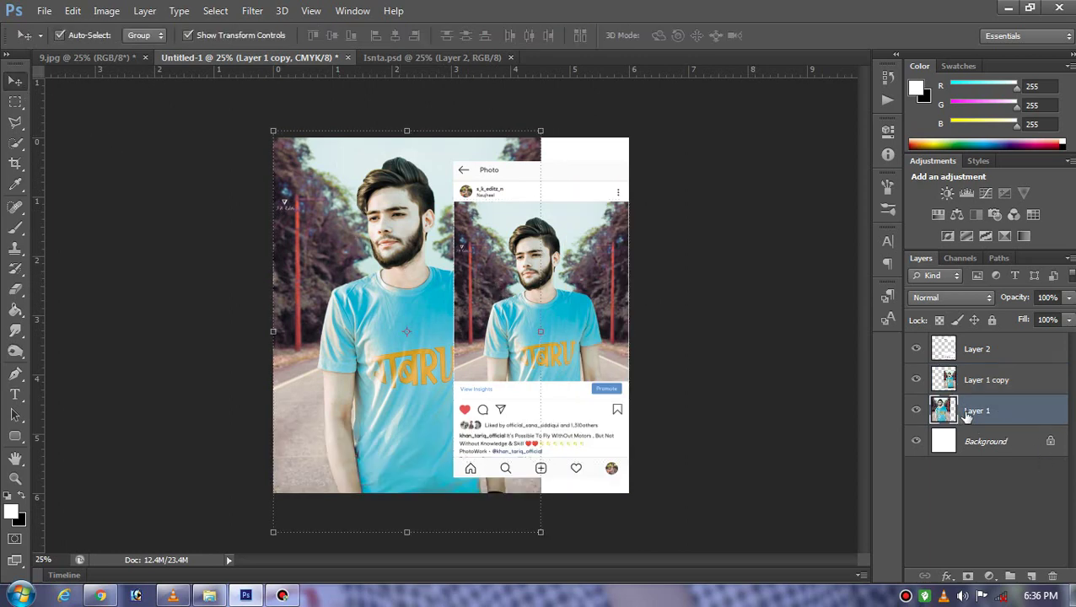
{"action": "left_click", "coordinate": [917, 380]}
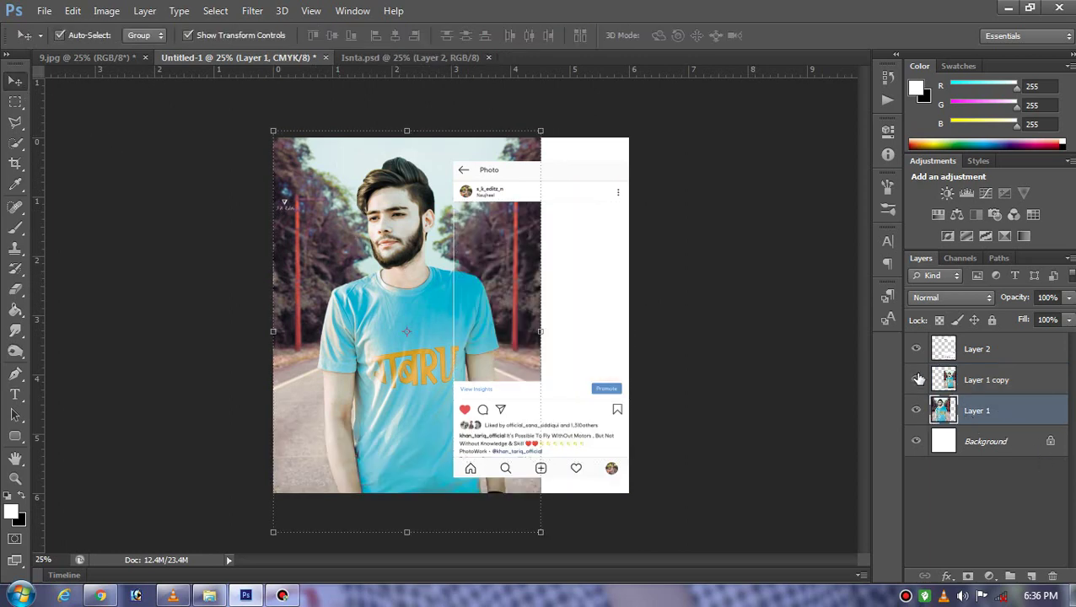
{"action": "left_click", "coordinate": [918, 379]}
{"action": "left_click", "coordinate": [918, 350]}
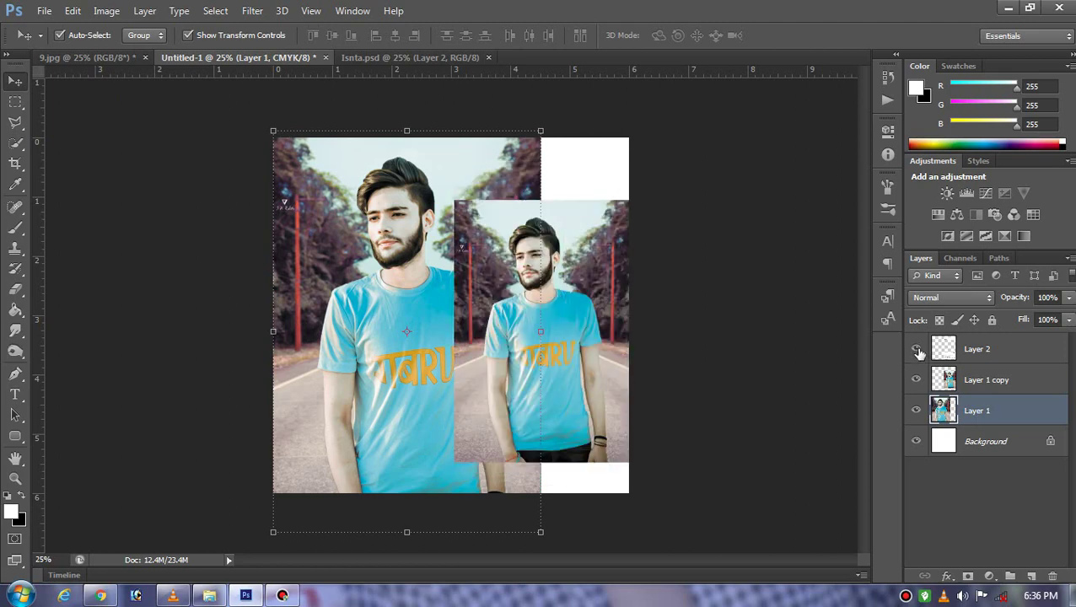
{"action": "left_click", "coordinate": [917, 350]}
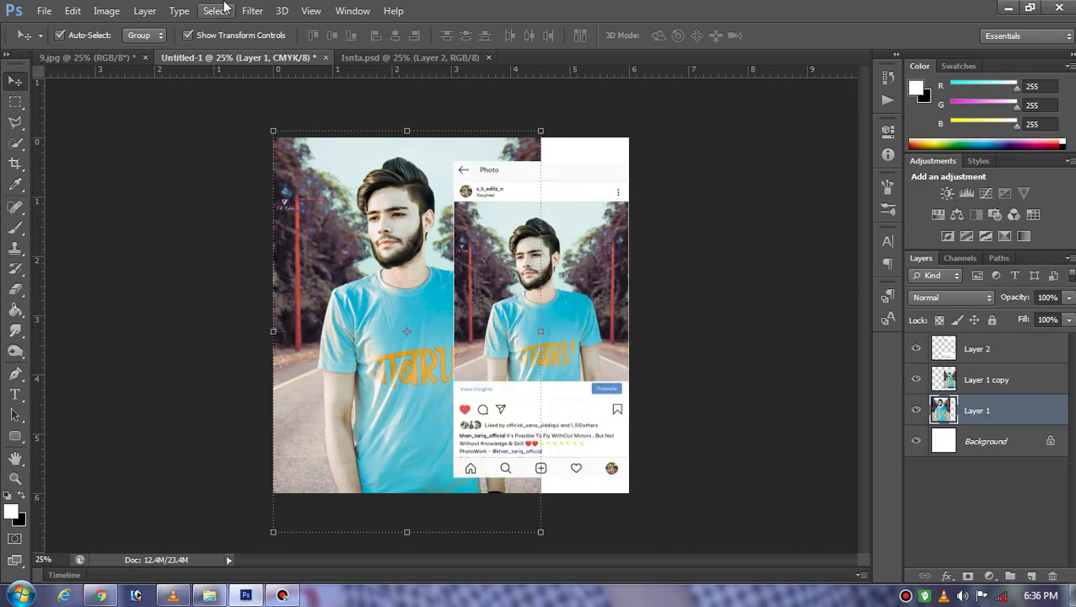
{"action": "left_click", "coordinate": [252, 11]}
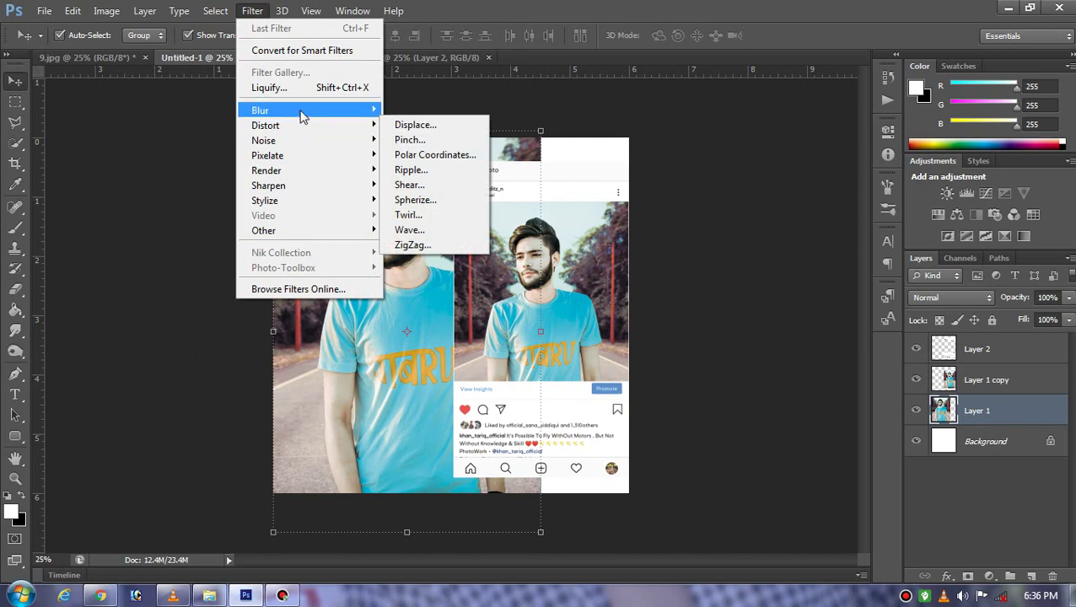
{"action": "mouse_move", "coordinate": [262, 111]}
{"action": "left_click", "coordinate": [438, 207]}
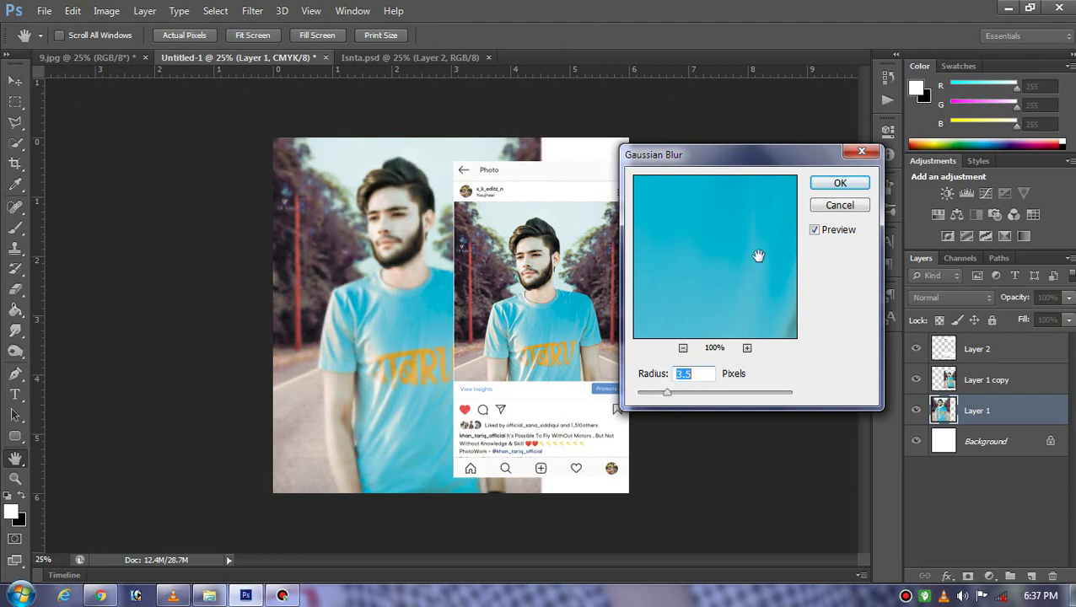
{"action": "left_click", "coordinate": [839, 184]}
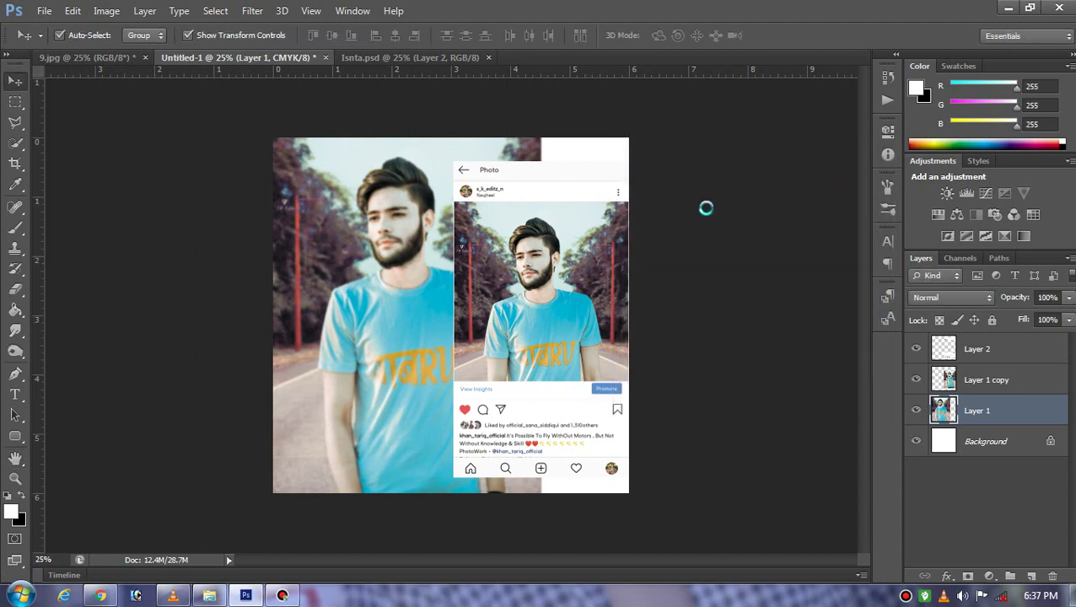
{"action": "left_click", "coordinate": [943, 410], "text": "ctrl"}
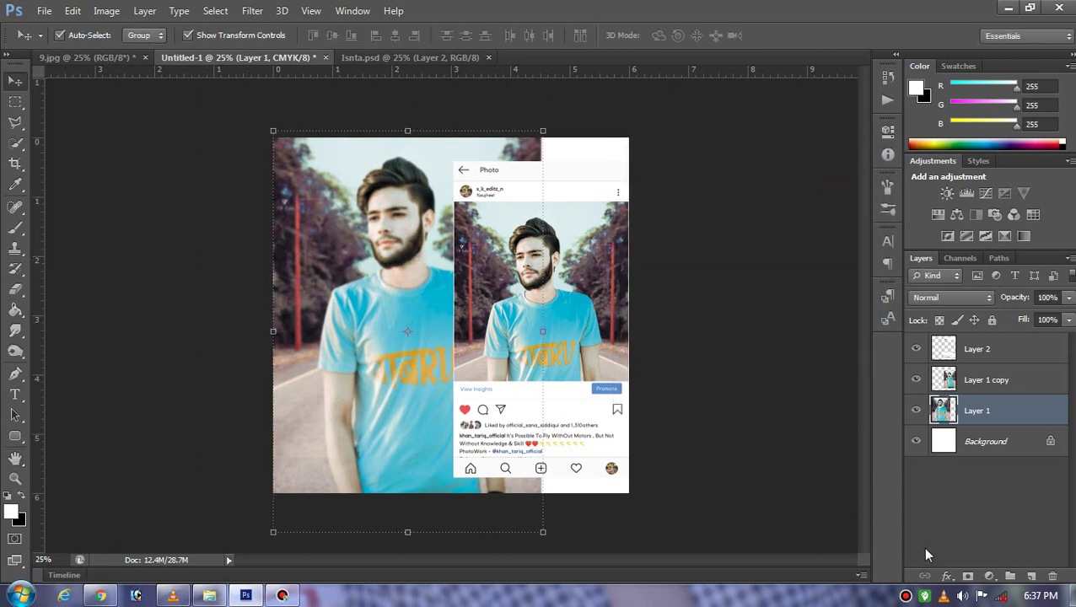
- Replace Layer 1's inner glow with a drop shadow at 100% opacity and 90° angle
{"action": "left_click", "coordinate": [947, 577]}
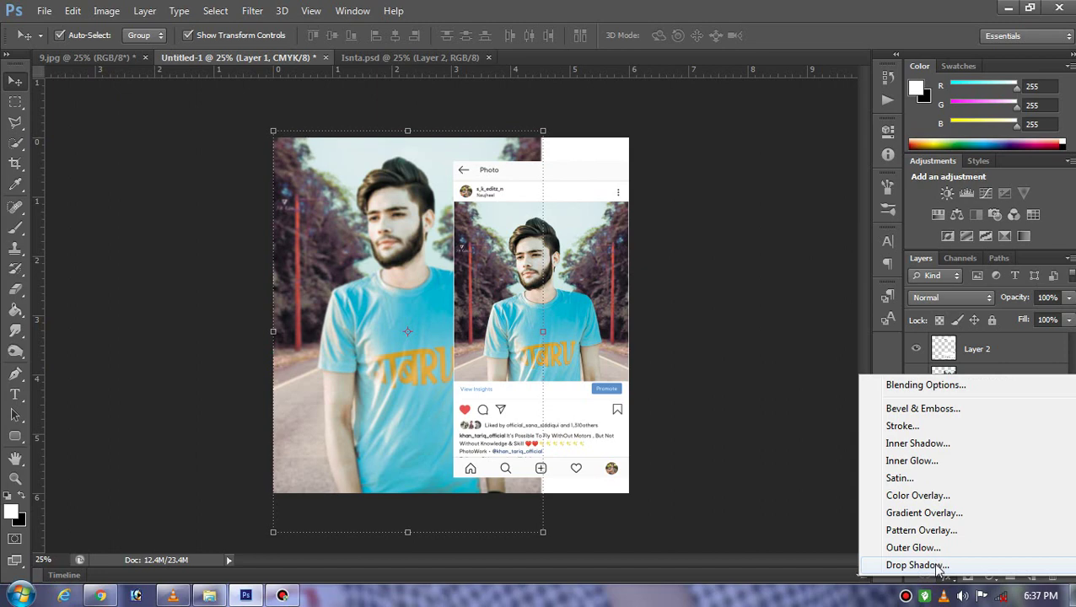
{"action": "left_click", "coordinate": [936, 566]}
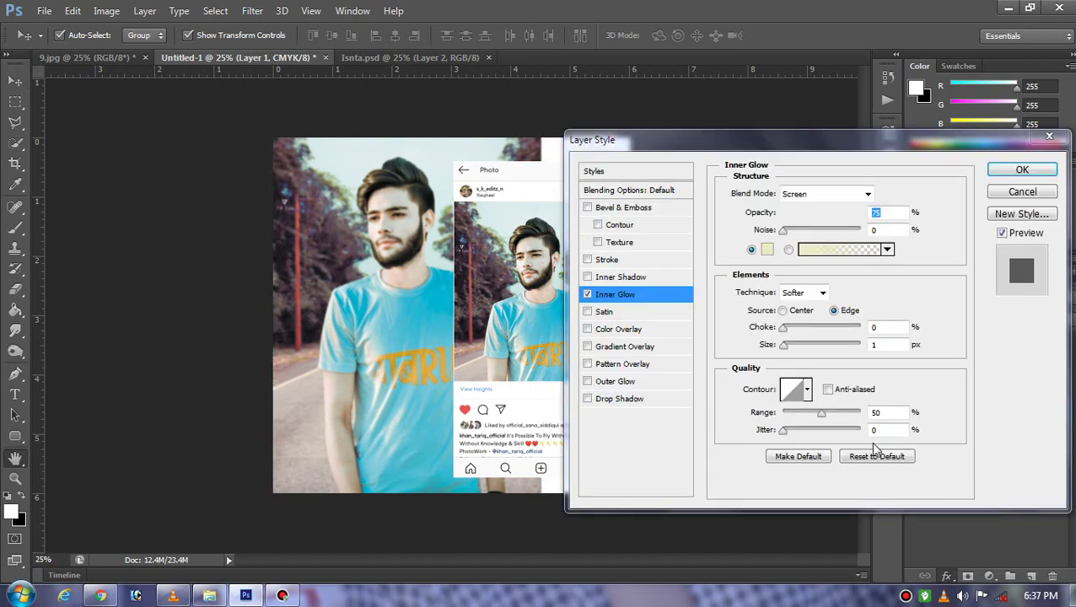
{"action": "left_click", "coordinate": [588, 295]}
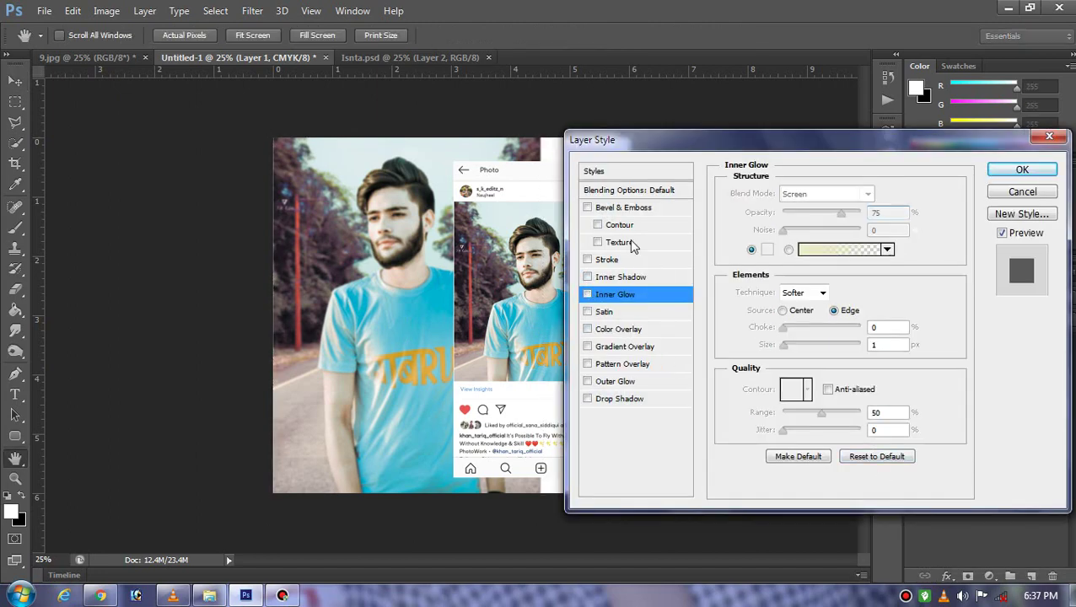
{"action": "left_click", "coordinate": [615, 402]}
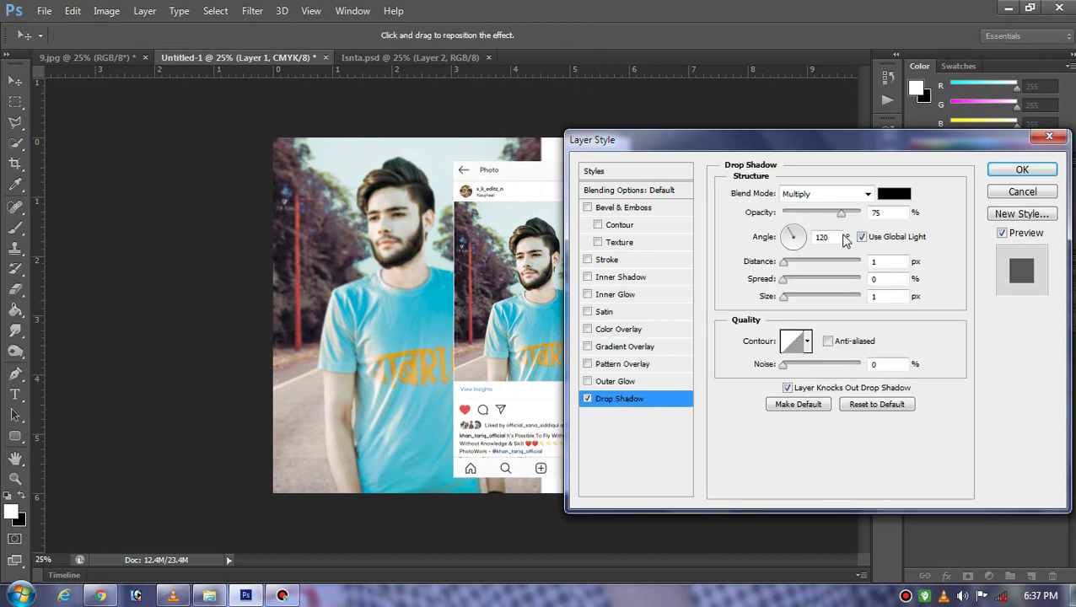
{"action": "left_click_drag", "start_coordinate": [844, 212], "coordinate": [870, 211]}
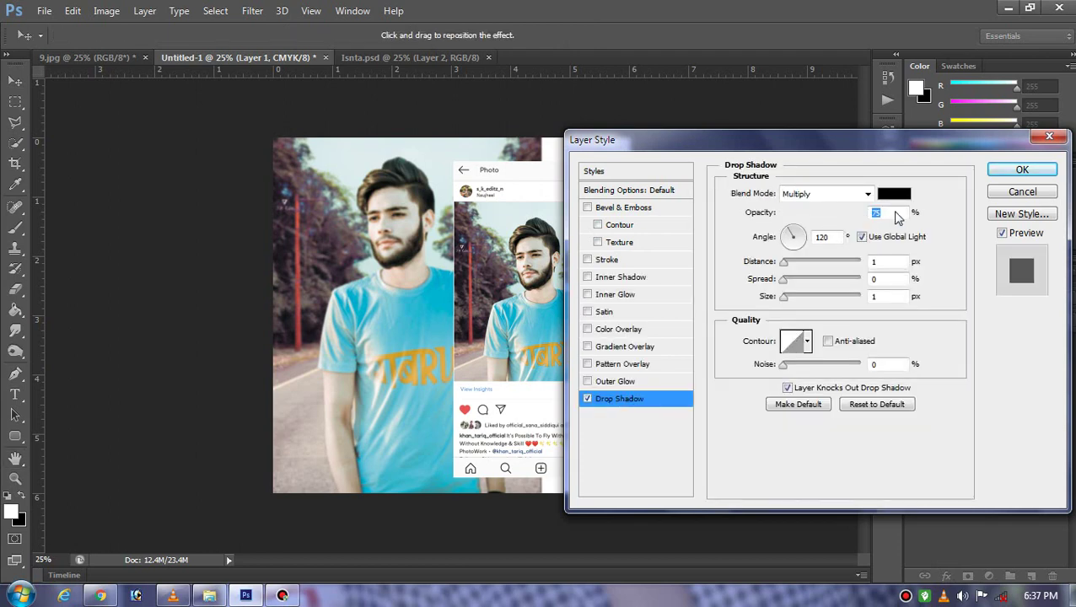
{"action": "left_click", "coordinate": [804, 238]}
{"action": "type", "text": "90"}
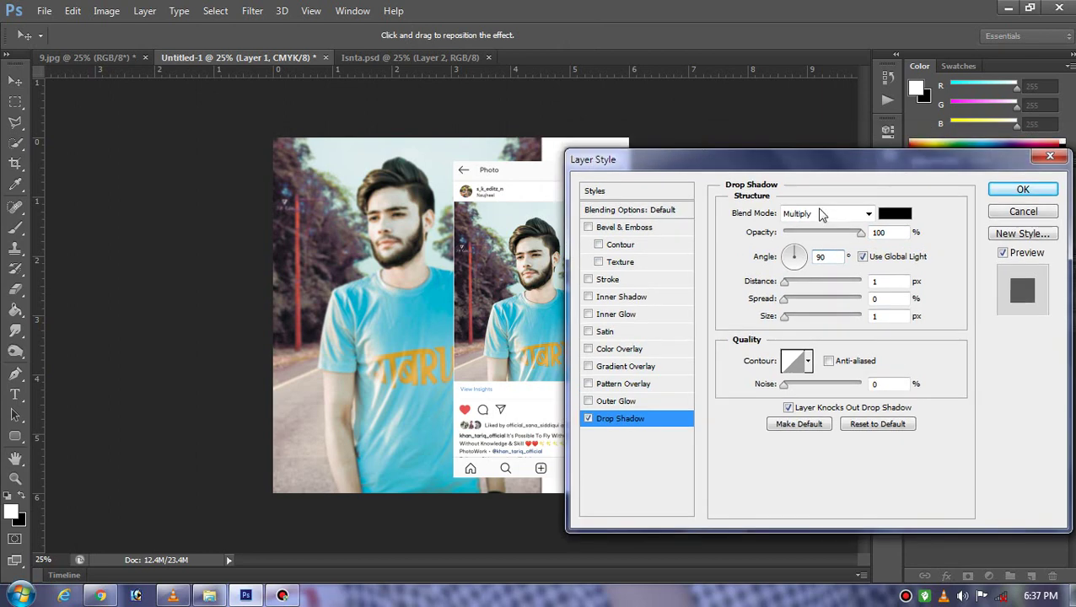
- Set the drop shadow's distance to 4, spread to 8% and size to 100
{"action": "left_click_drag", "start_coordinate": [827, 152], "coordinate": [804, 254]}
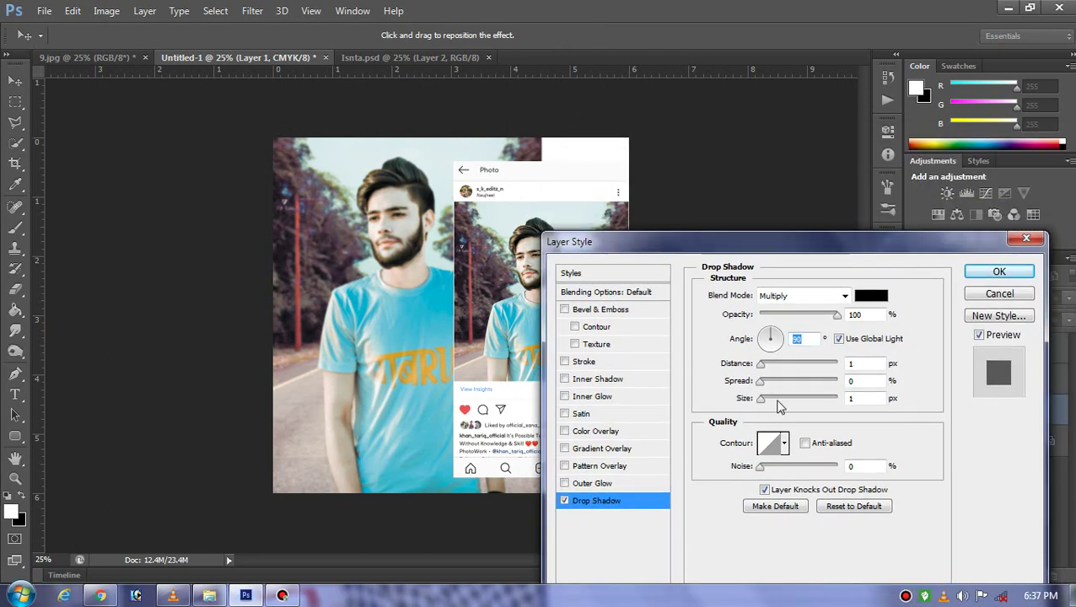
{"action": "left_click", "coordinate": [778, 402]}
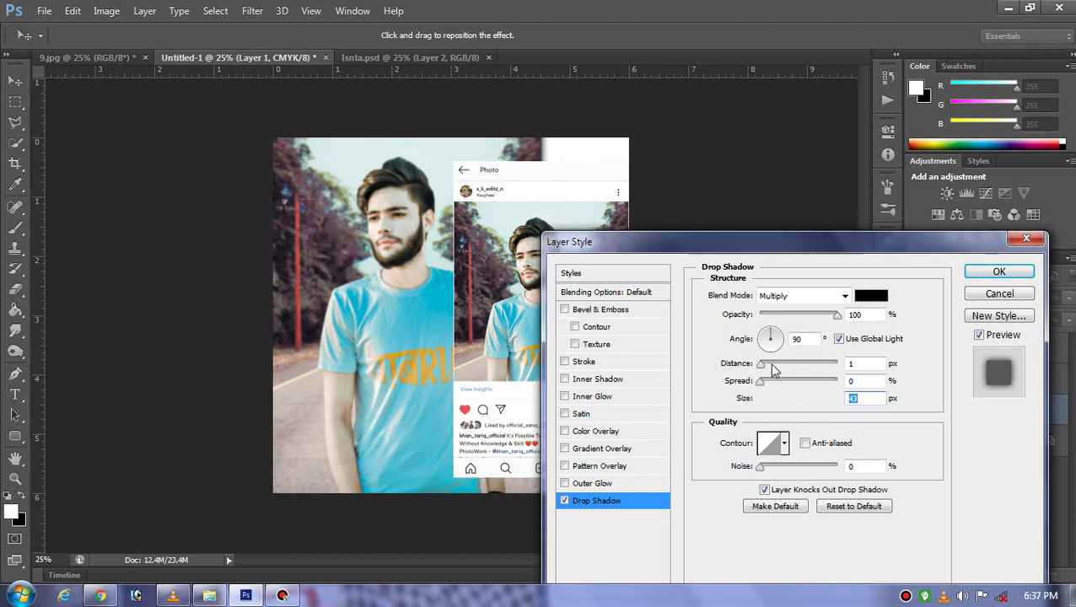
{"action": "left_click", "coordinate": [772, 364]}
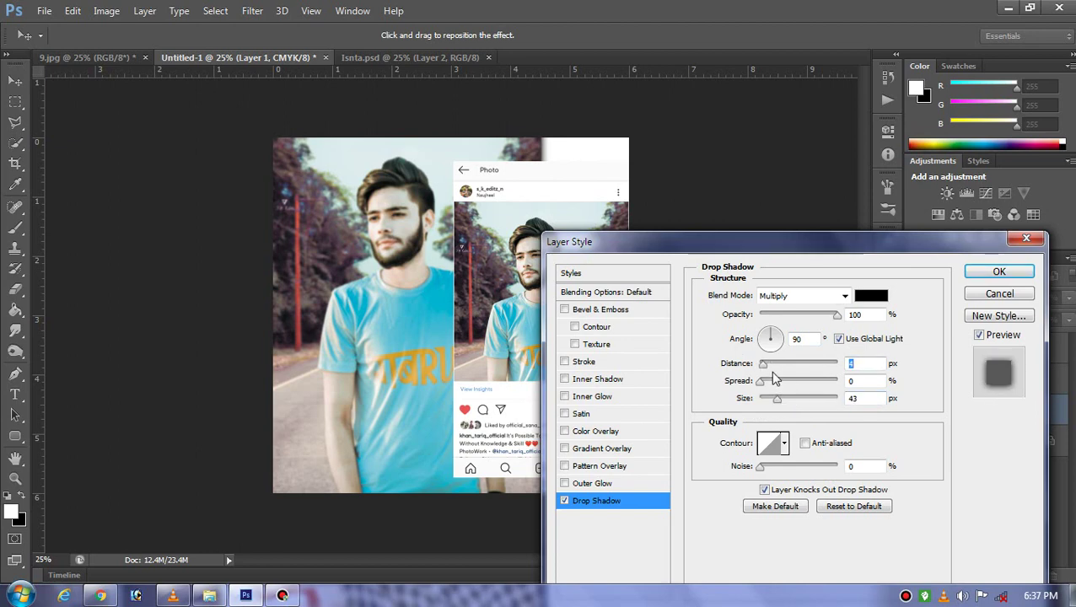
{"action": "left_click_drag", "start_coordinate": [762, 380], "coordinate": [767, 380]}
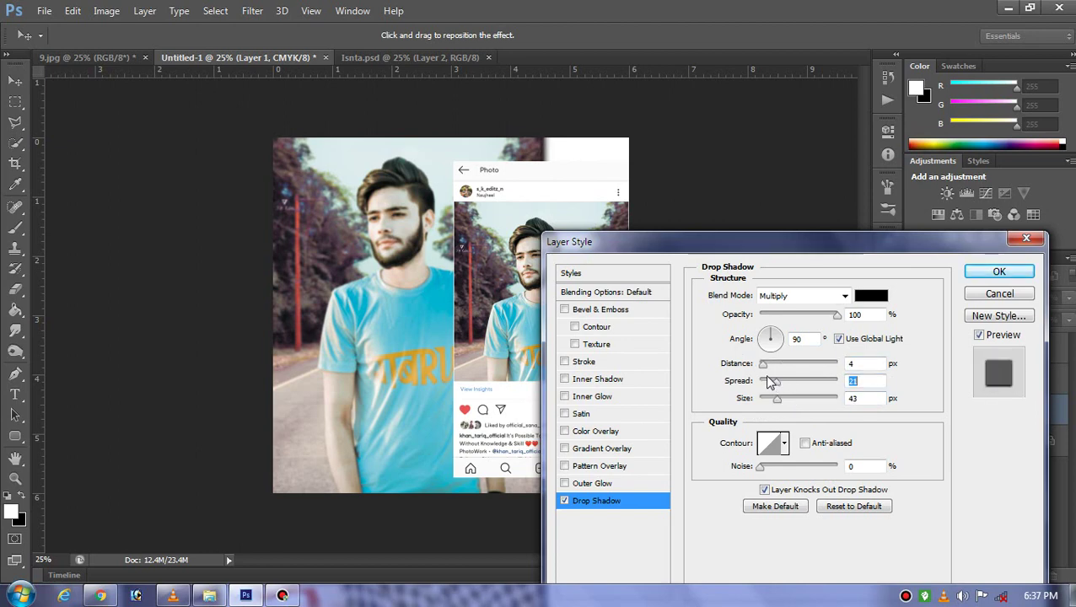
{"action": "left_click", "coordinate": [804, 400]}
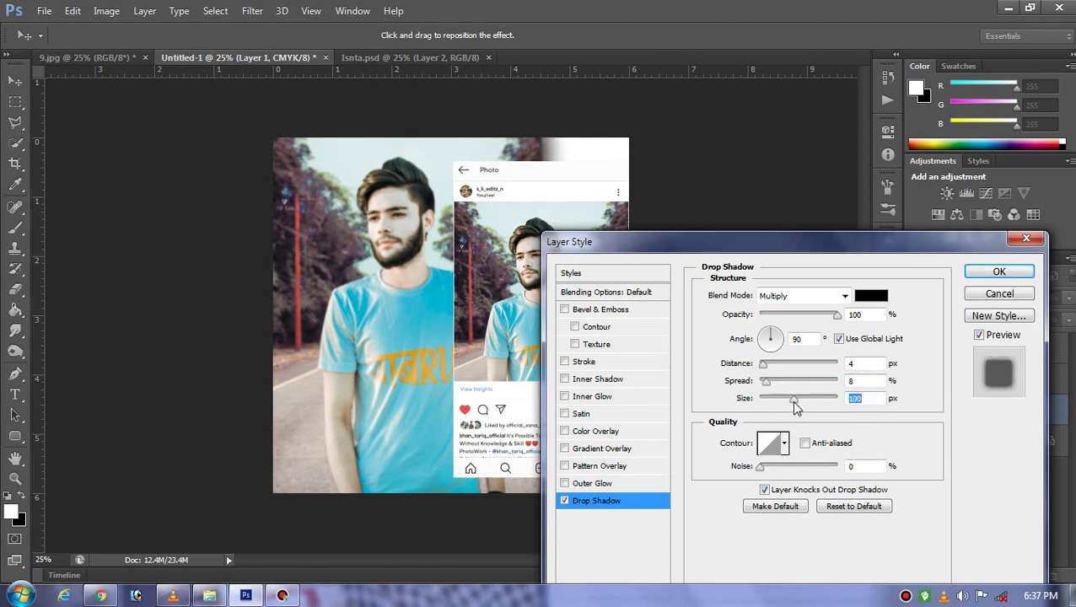
{"action": "left_click", "coordinate": [793, 399]}
{"action": "left_click", "coordinate": [998, 271]}
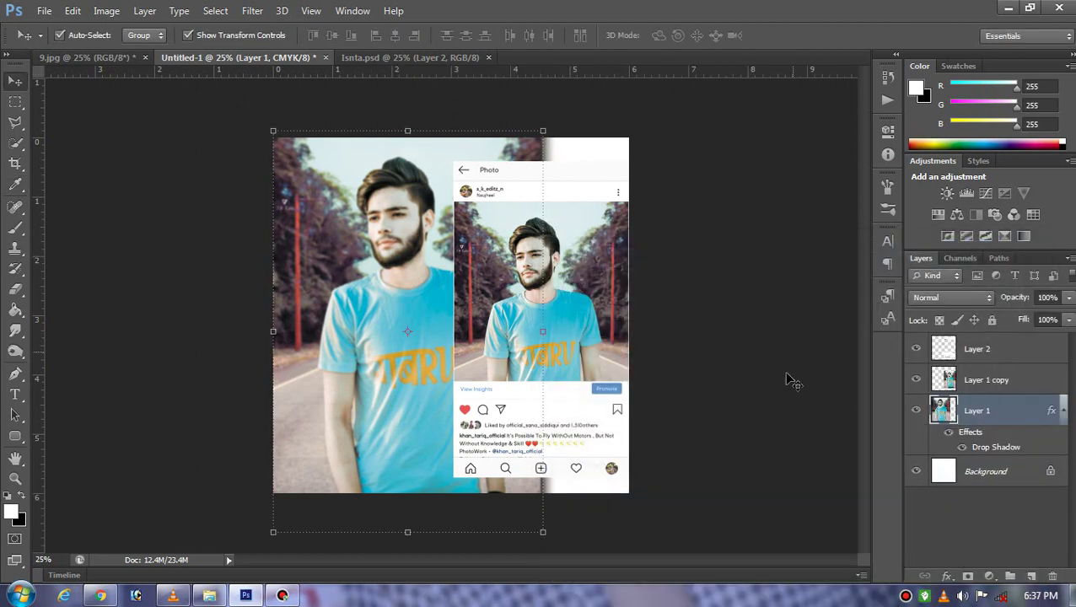
- Reselect the blurred background Layer 1 and bring up the image adjustments list
{"action": "left_click", "coordinate": [613, 497]}
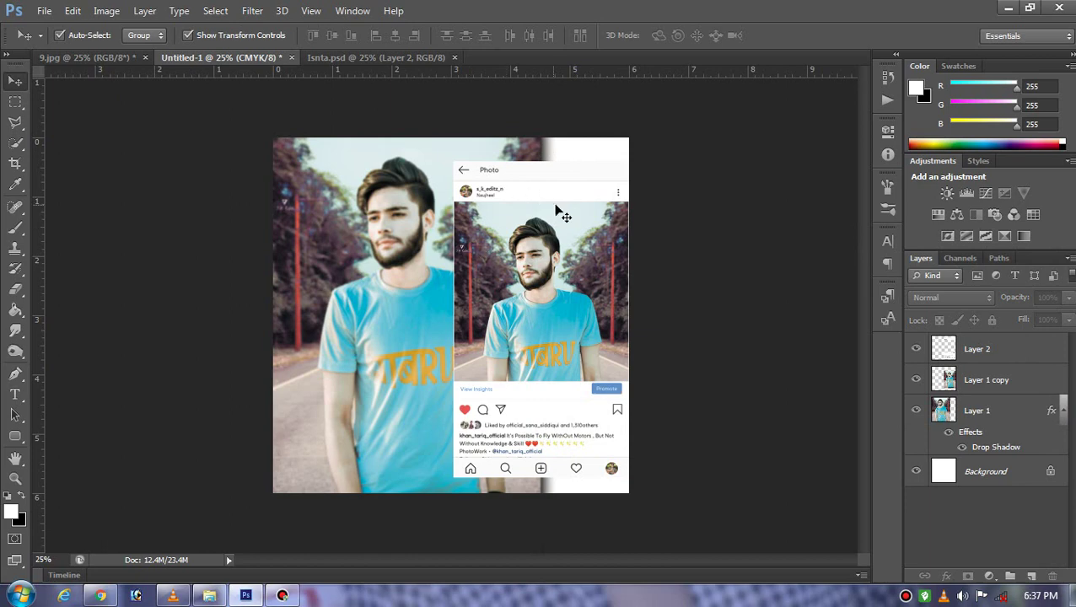
{"action": "key", "text": "ctrl+minus"}
{"action": "key", "text": "ctrl+plus"}
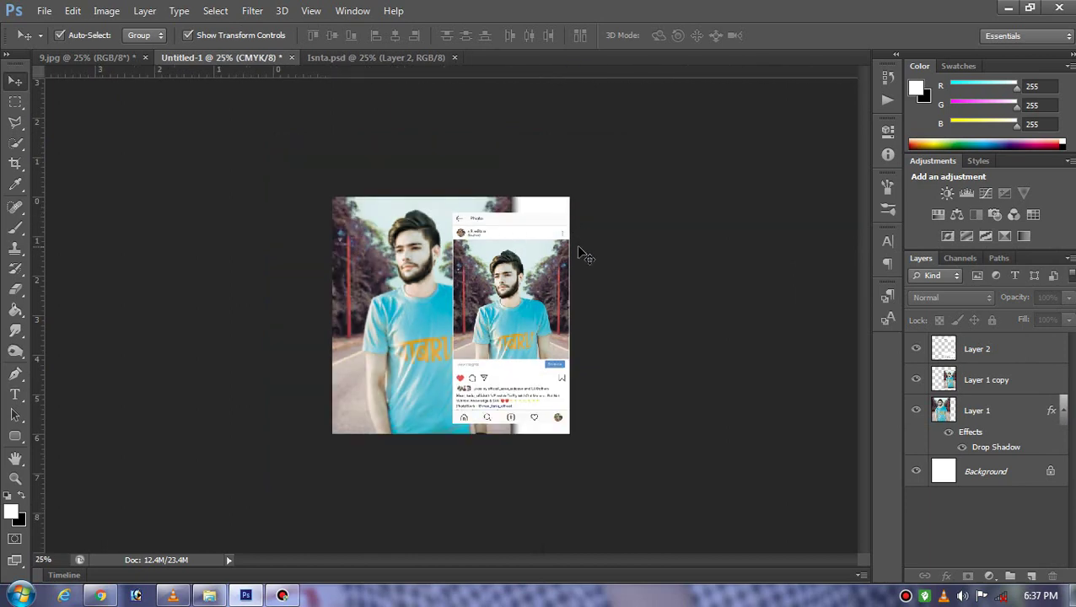
{"action": "key", "text": "ctrl+plus"}
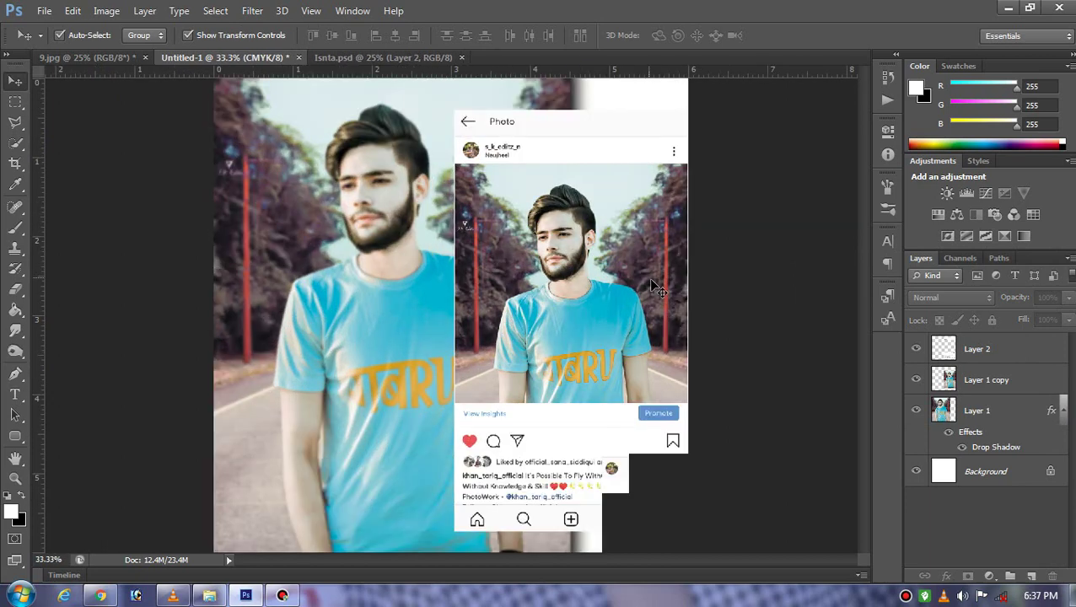
{"action": "key", "text": "ctrl+minus"}
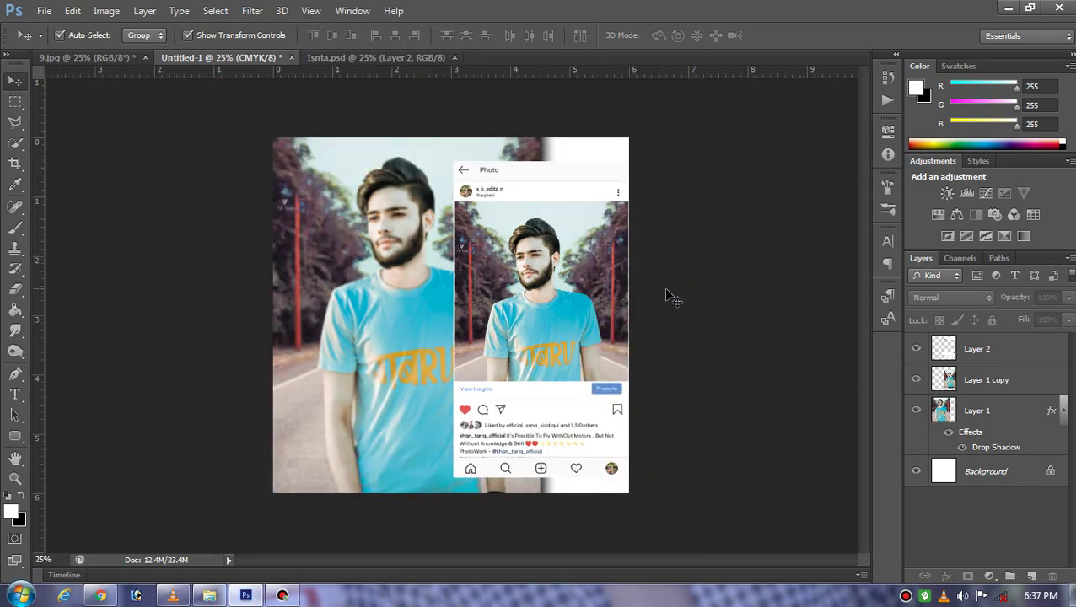
{"action": "left_click", "coordinate": [563, 192]}
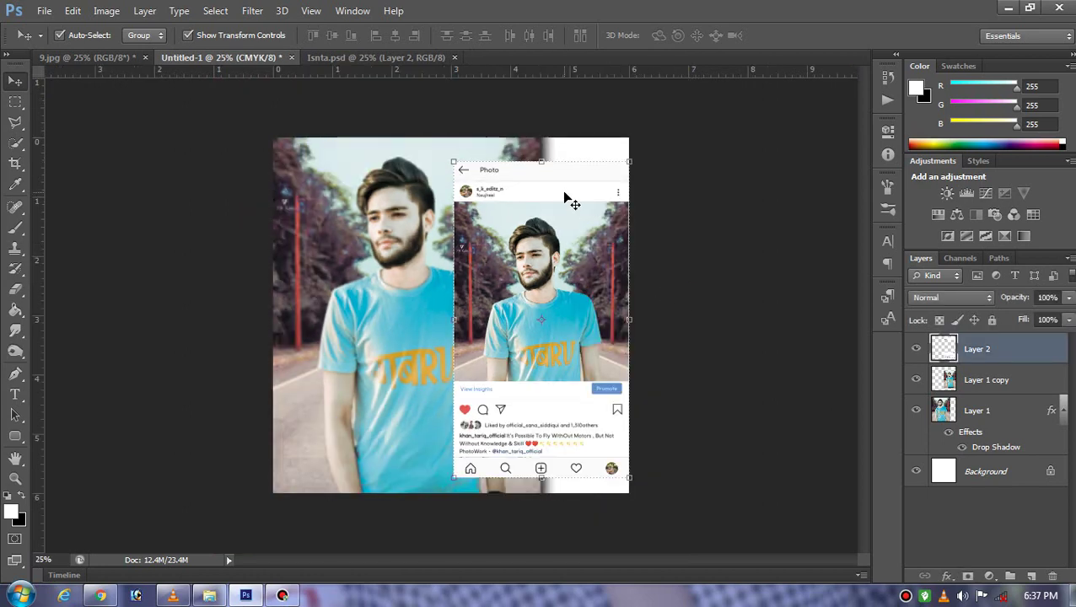
{"action": "left_click", "coordinate": [756, 237]}
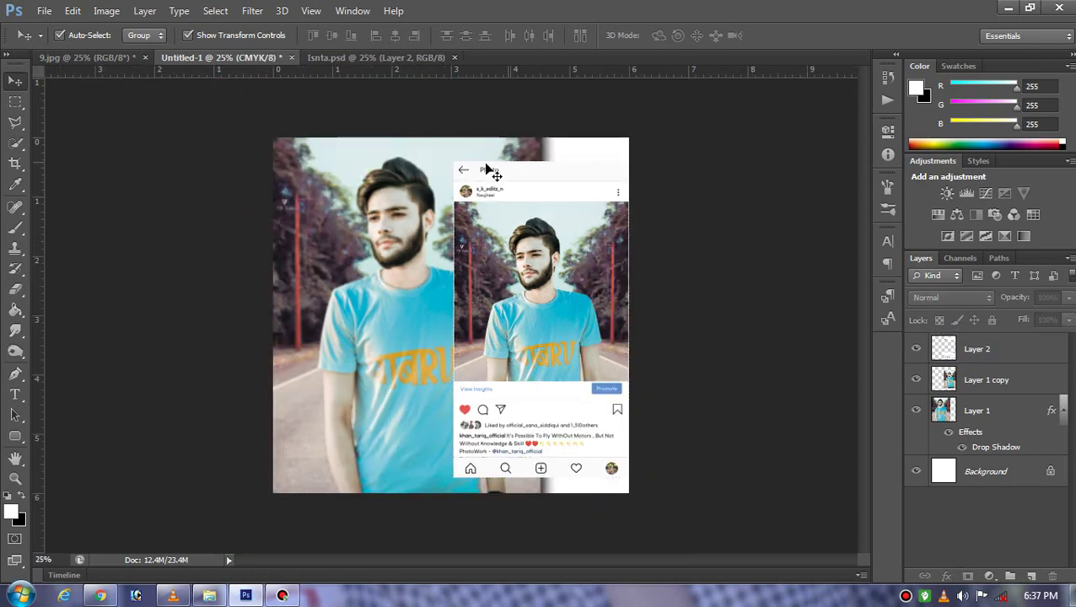
{"action": "left_click", "coordinate": [394, 191]}
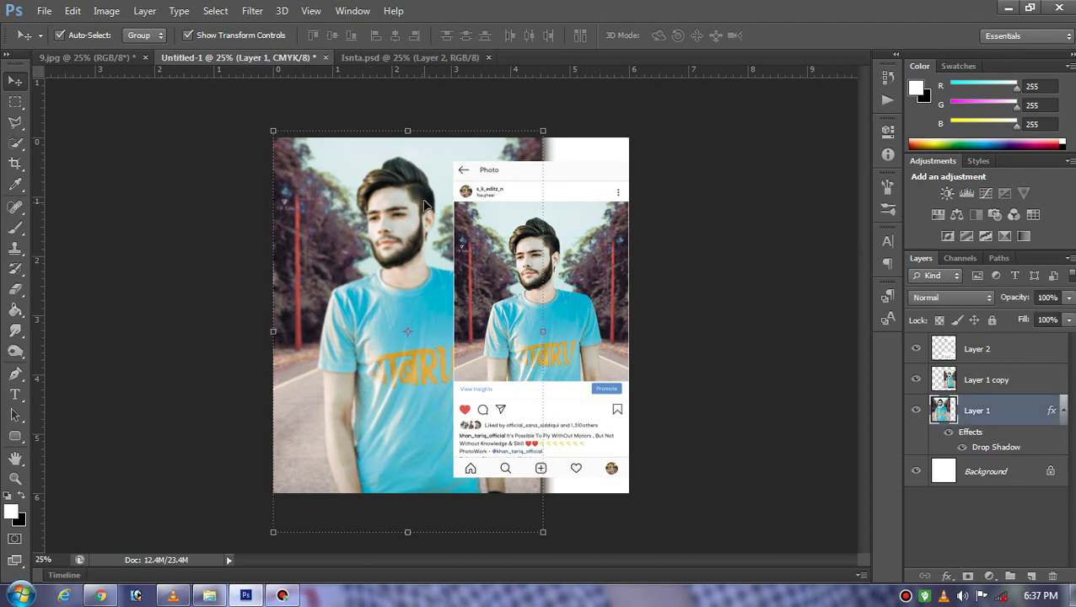
{"action": "left_click", "coordinate": [107, 10]}
{"action": "mouse_move", "coordinate": [131, 51]}
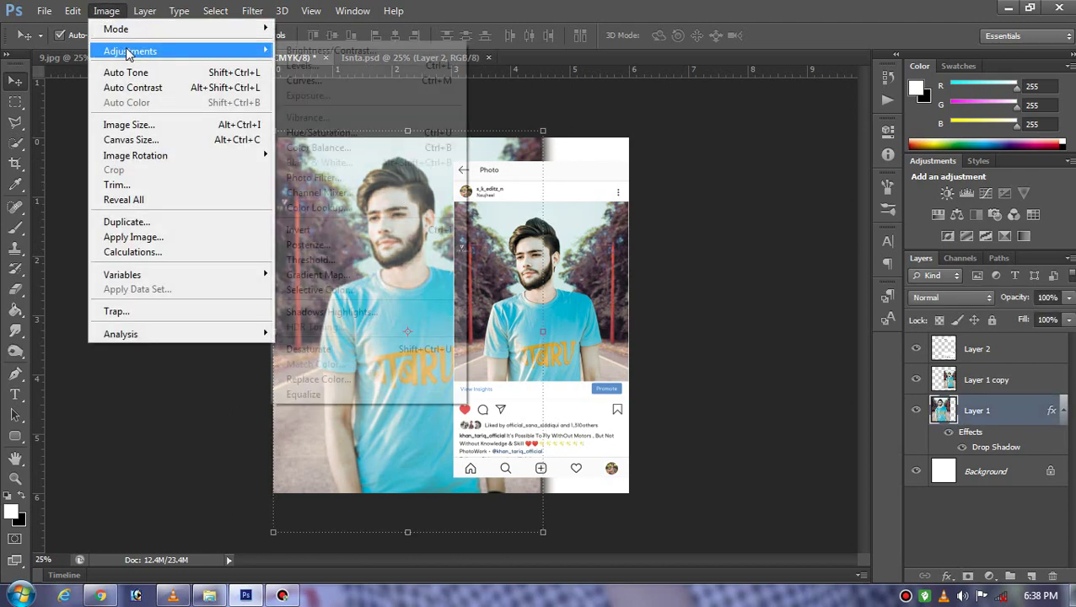
- Recolour Layer 1 with Hue -11 and Saturation -8
{"action": "left_click", "coordinate": [341, 139]}
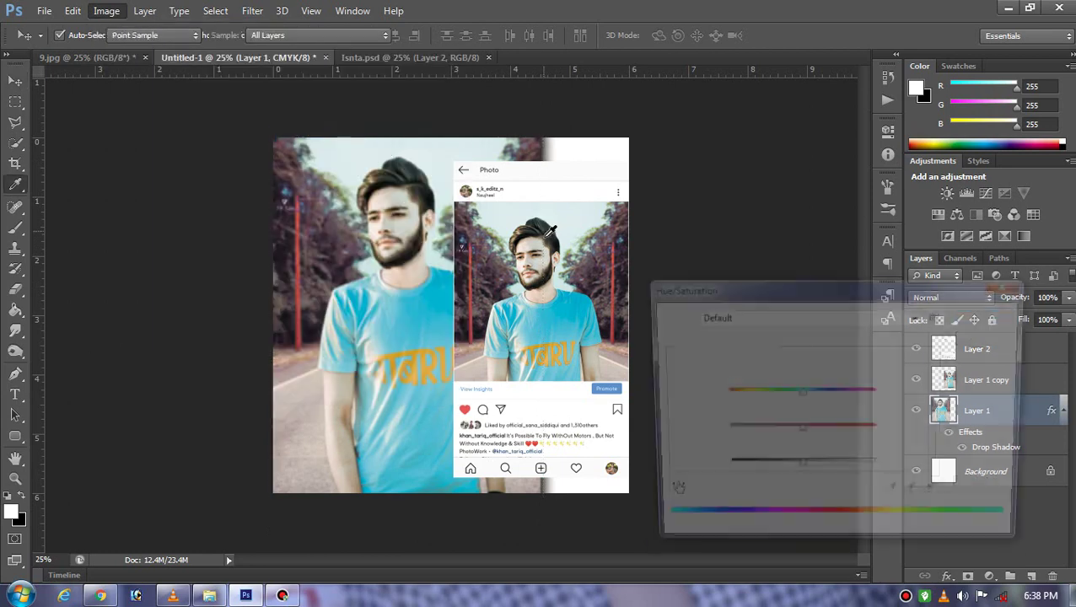
{"action": "left_click", "coordinate": [785, 430]}
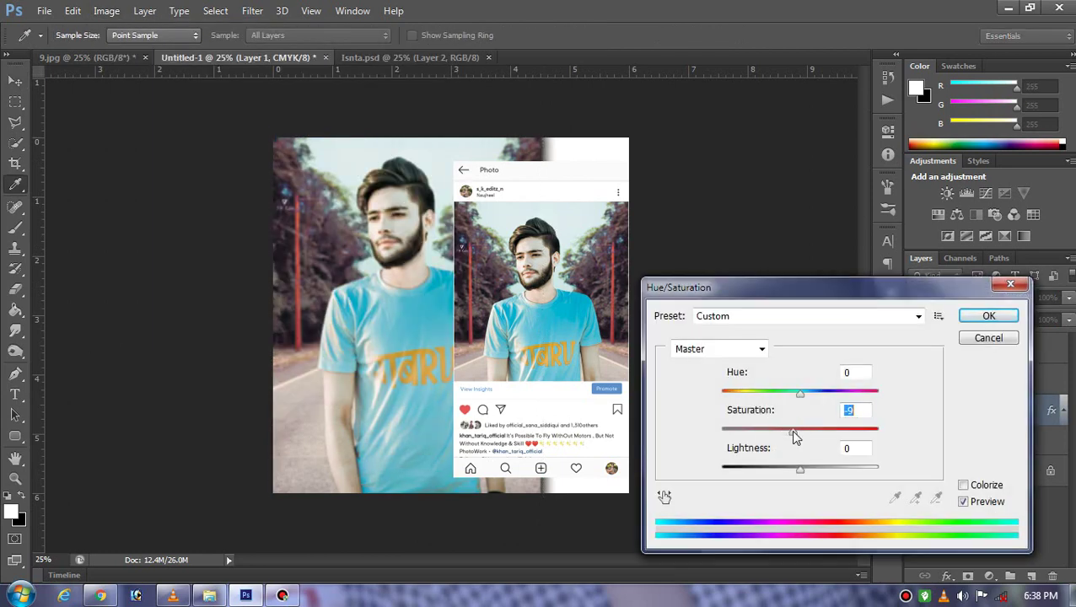
{"action": "left_click", "coordinate": [793, 428]}
{"action": "left_click", "coordinate": [793, 398]}
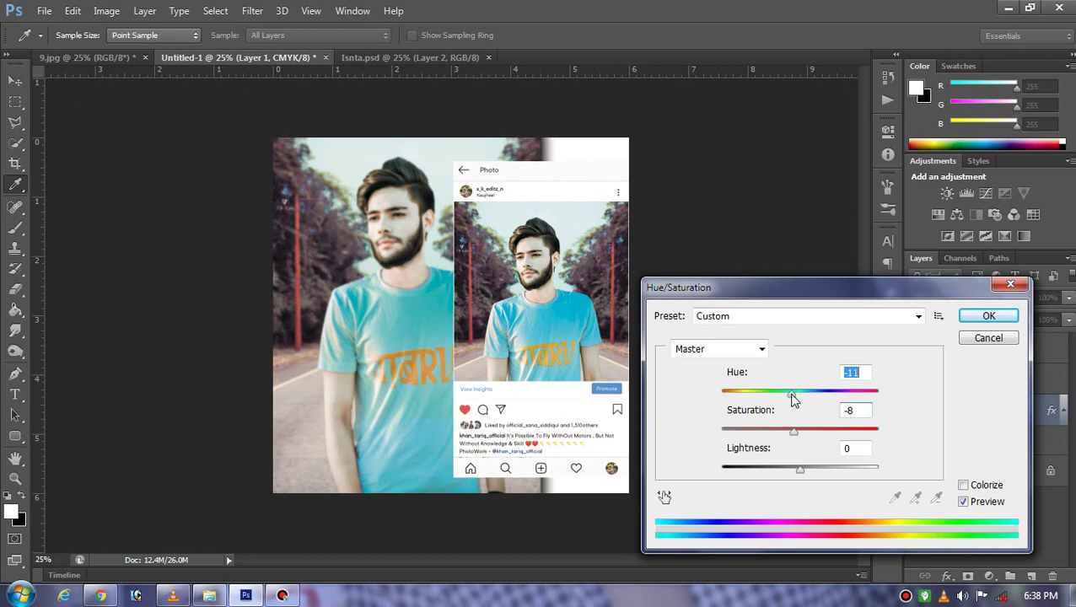
{"action": "left_click", "coordinate": [1004, 316]}
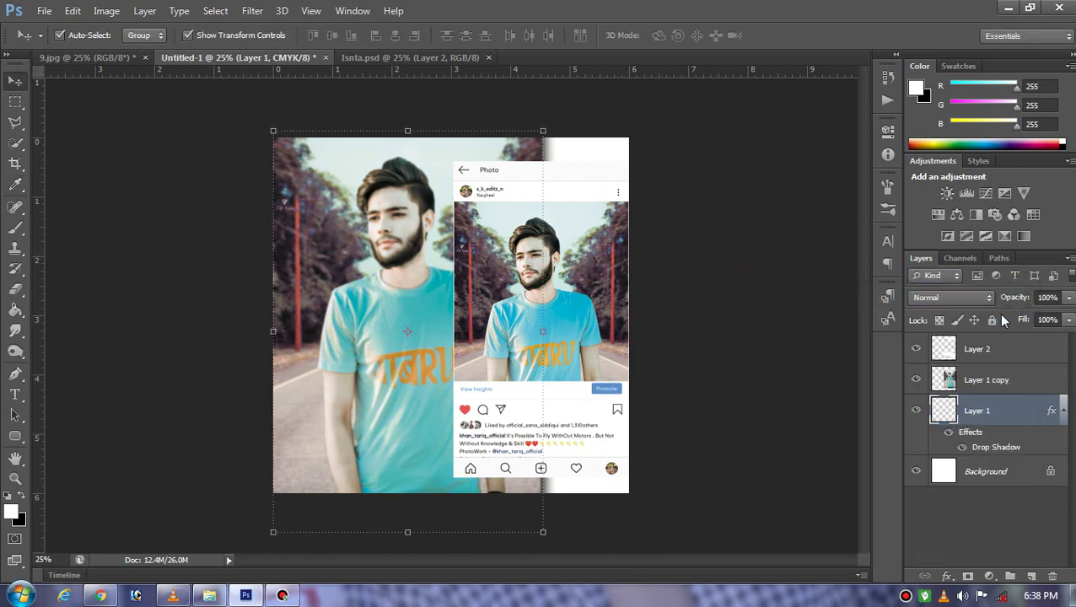
- Give Layer 2, the Instagram frame, Brightness -15 and Contrast 15
{"action": "left_click", "coordinate": [989, 357]}
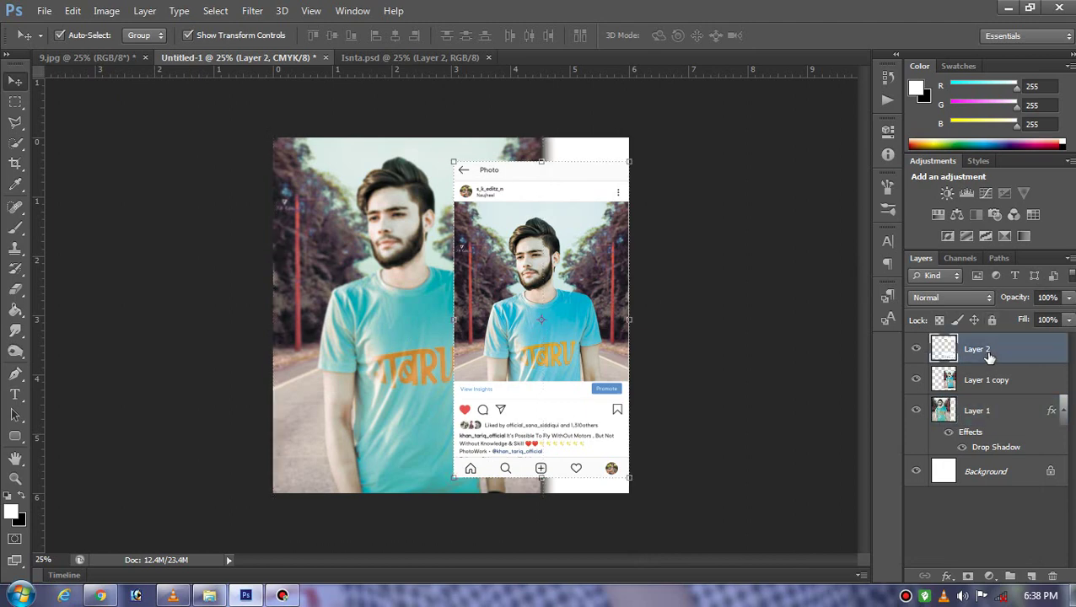
{"action": "left_click", "coordinate": [106, 11]}
{"action": "left_click", "coordinate": [333, 51]}
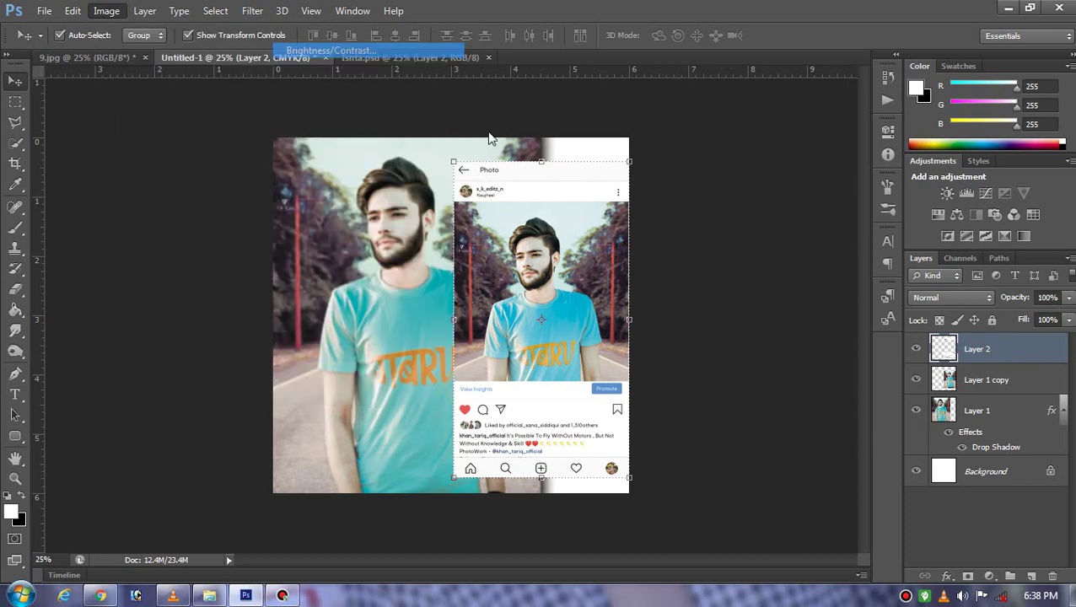
{"action": "left_click", "coordinate": [758, 382]}
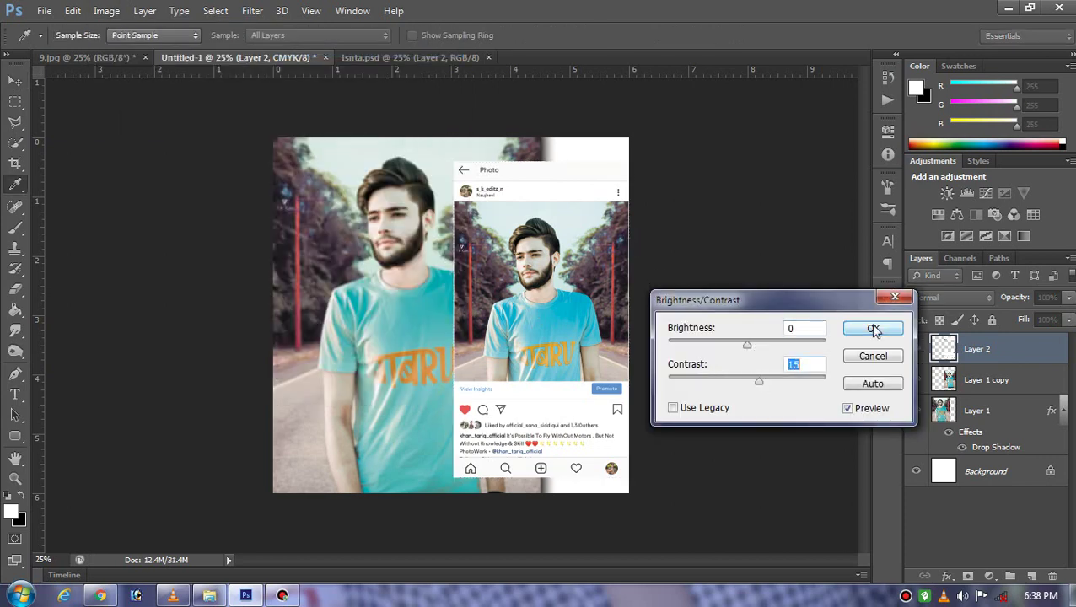
{"action": "left_click_drag", "start_coordinate": [744, 348], "coordinate": [740, 349]}
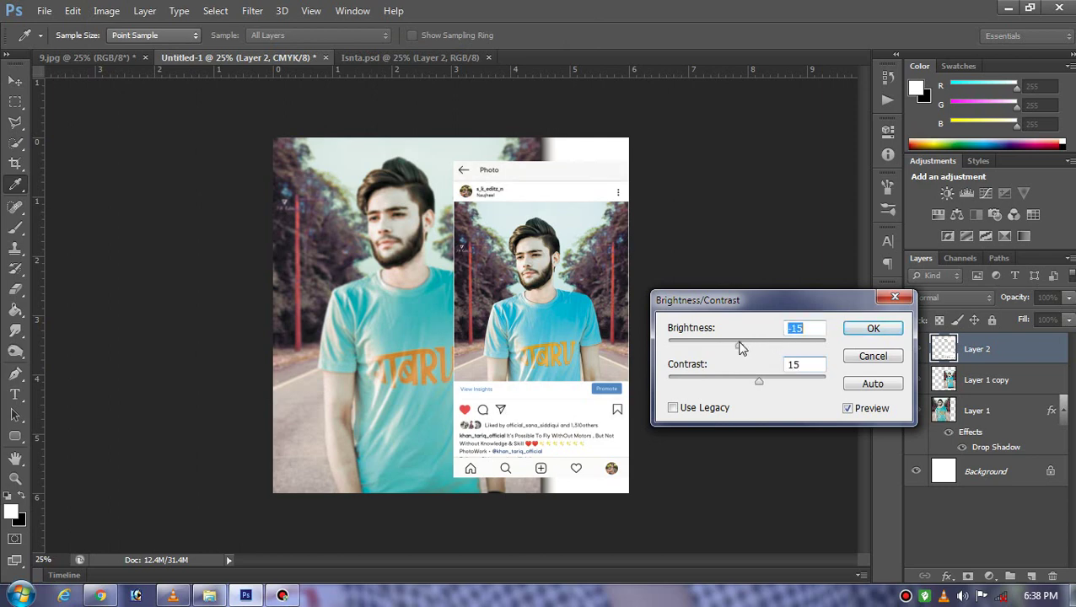
{"action": "left_click", "coordinate": [871, 327]}
- Save the Instagram composite as a JPEG named 1 in the Insta folder at maximum quality 12
{"action": "key", "text": "v"}
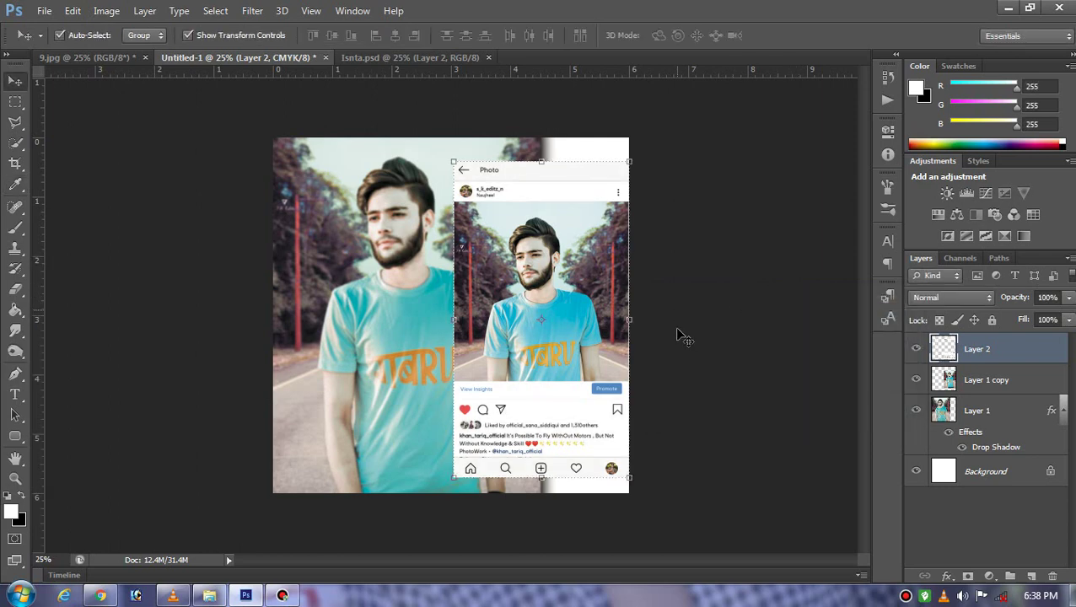
{"action": "left_click", "coordinate": [777, 300]}
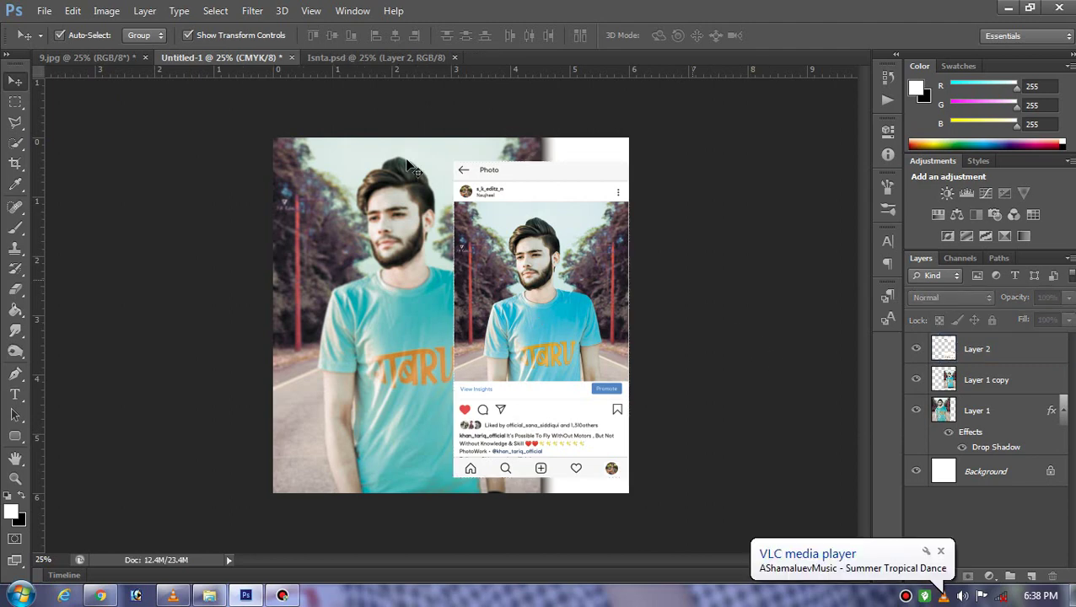
{"action": "left_click", "coordinate": [45, 12]}
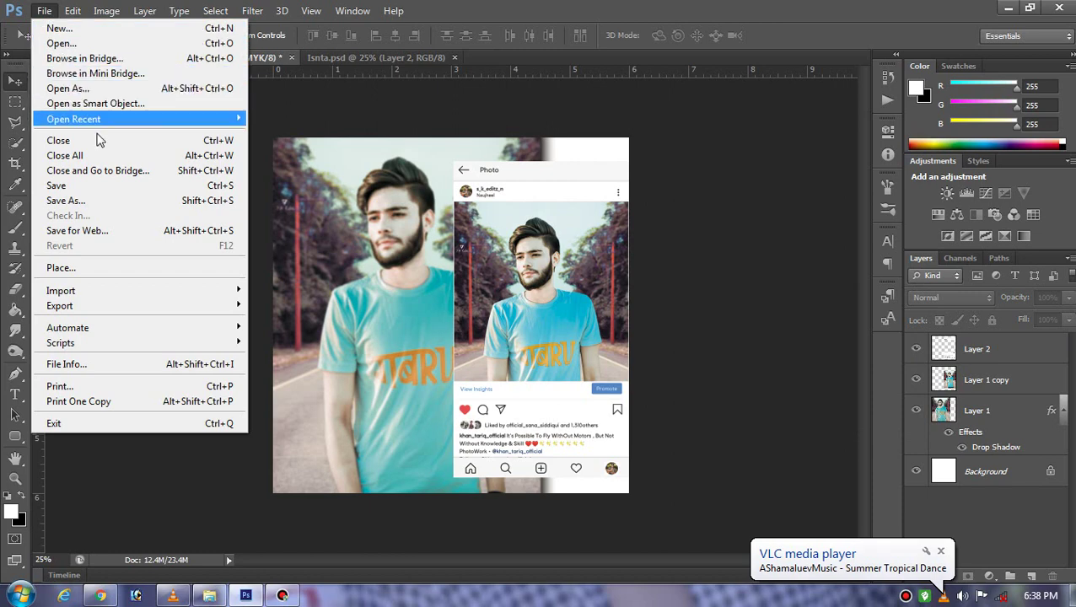
{"action": "left_click", "coordinate": [116, 201]}
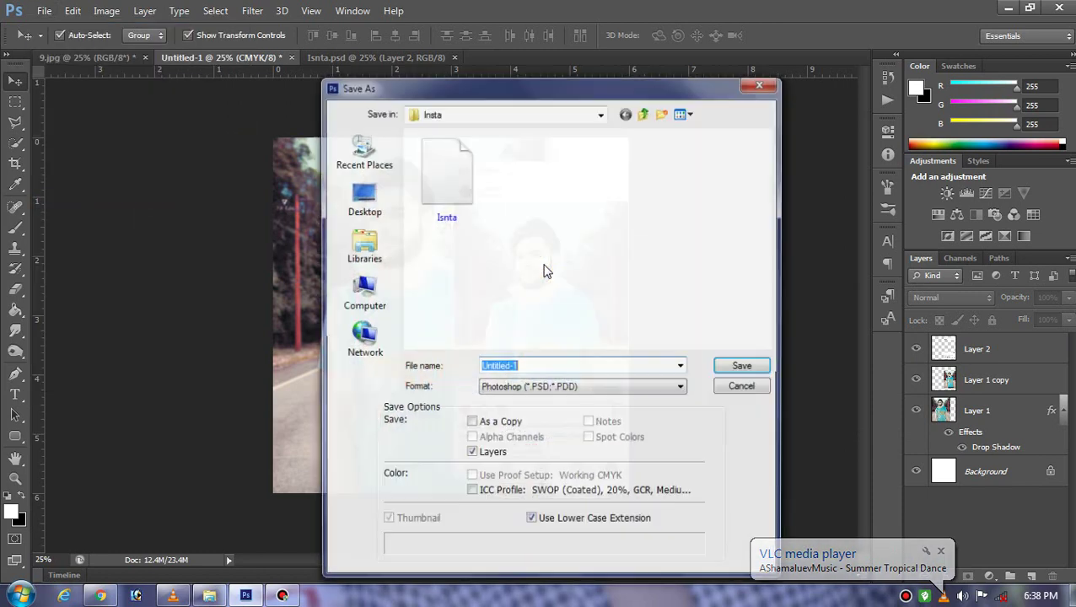
{"action": "left_click", "coordinate": [544, 388]}
{"action": "left_click", "coordinate": [536, 453]}
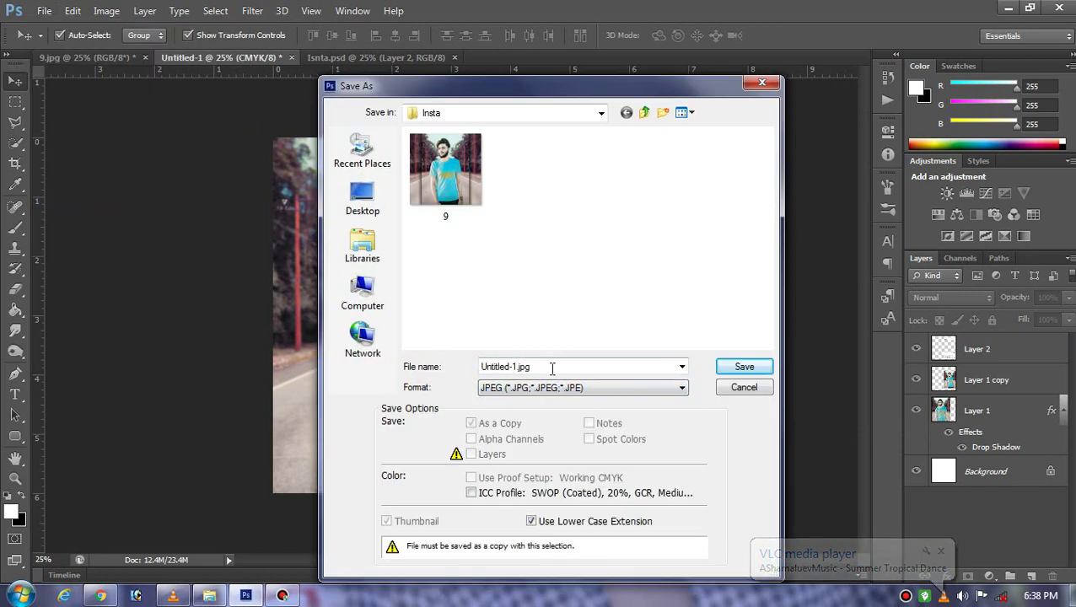
{"action": "type", "text": "1"}
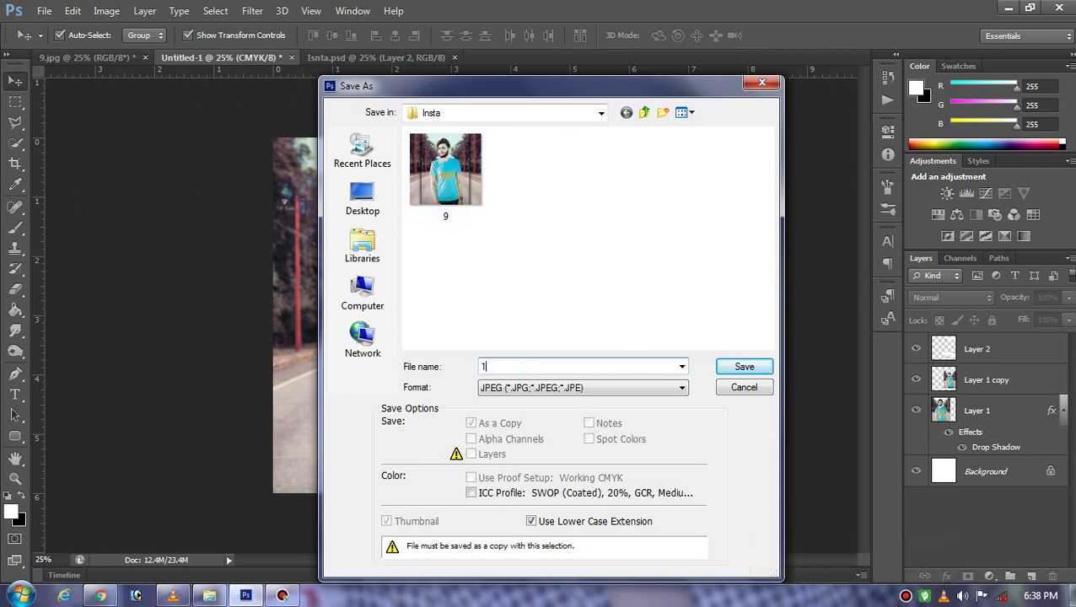
{"action": "key", "text": "Return"}
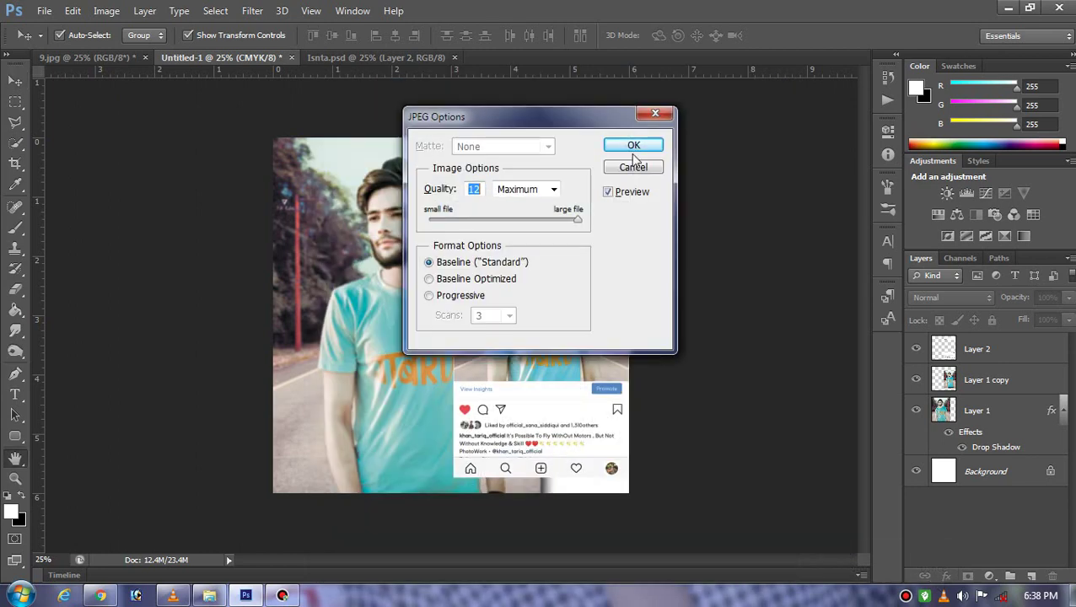
{"action": "left_click", "coordinate": [631, 152]}
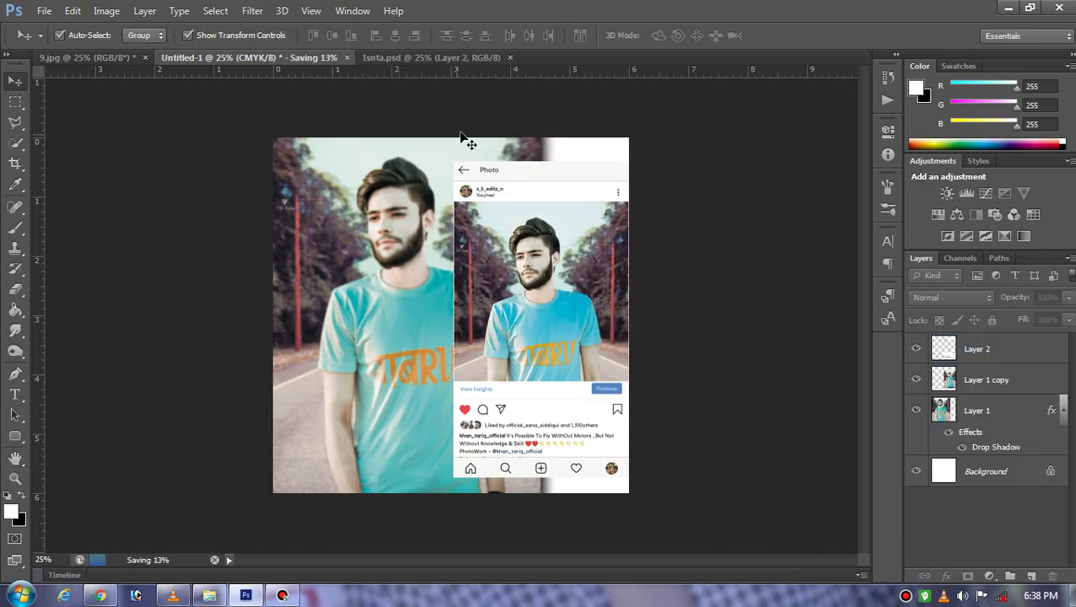
- Close Untitled-1, Insta.psd and 9.jpg without saving changes
{"action": "left_click", "coordinate": [291, 58]}
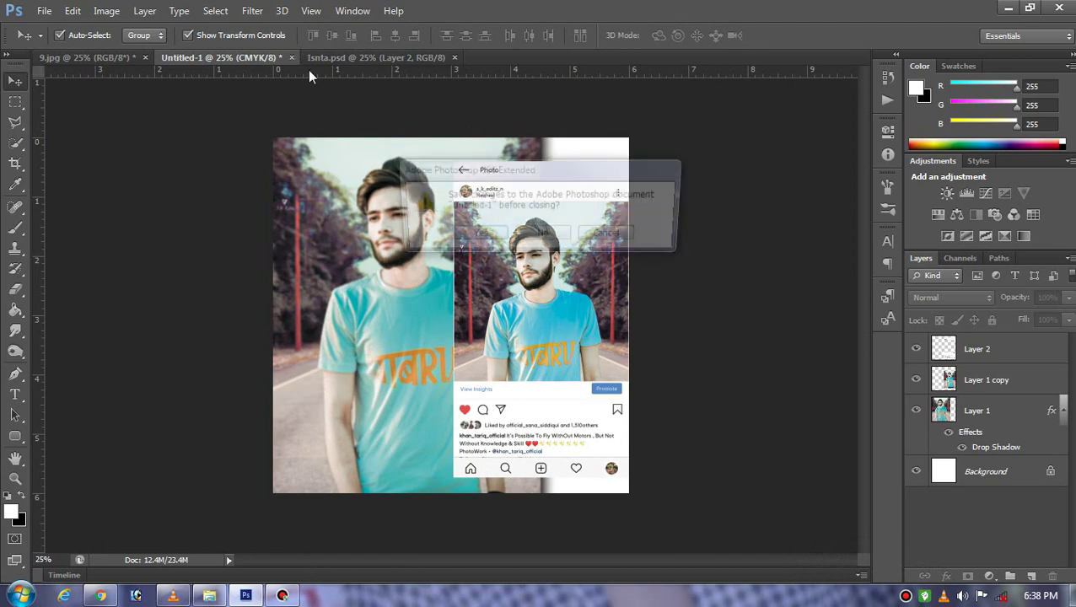
{"action": "left_click", "coordinate": [546, 236]}
{"action": "left_click", "coordinate": [309, 57]}
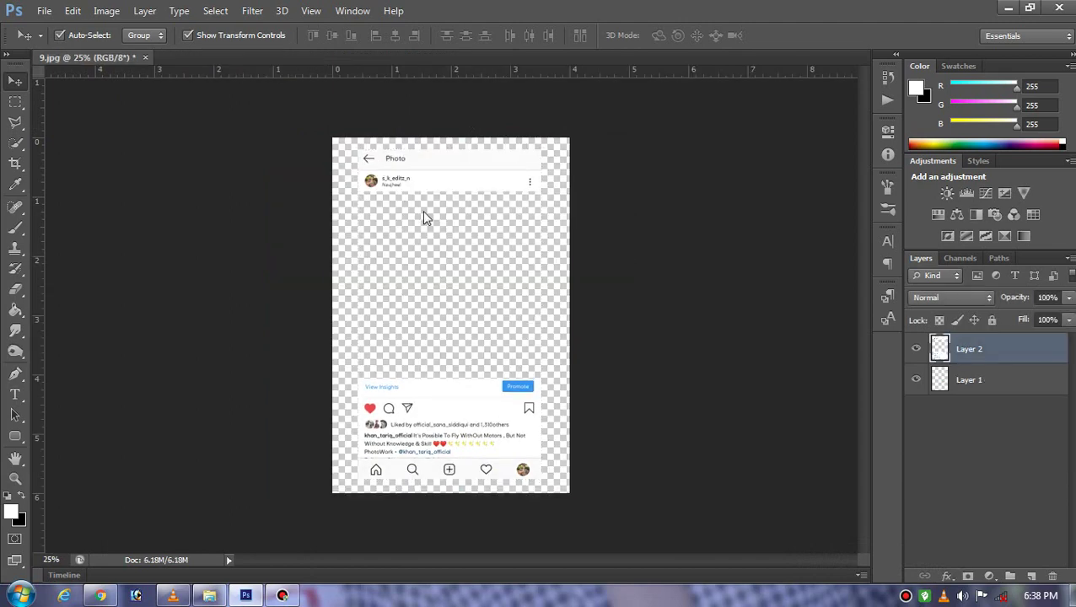
{"action": "left_click", "coordinate": [145, 57]}
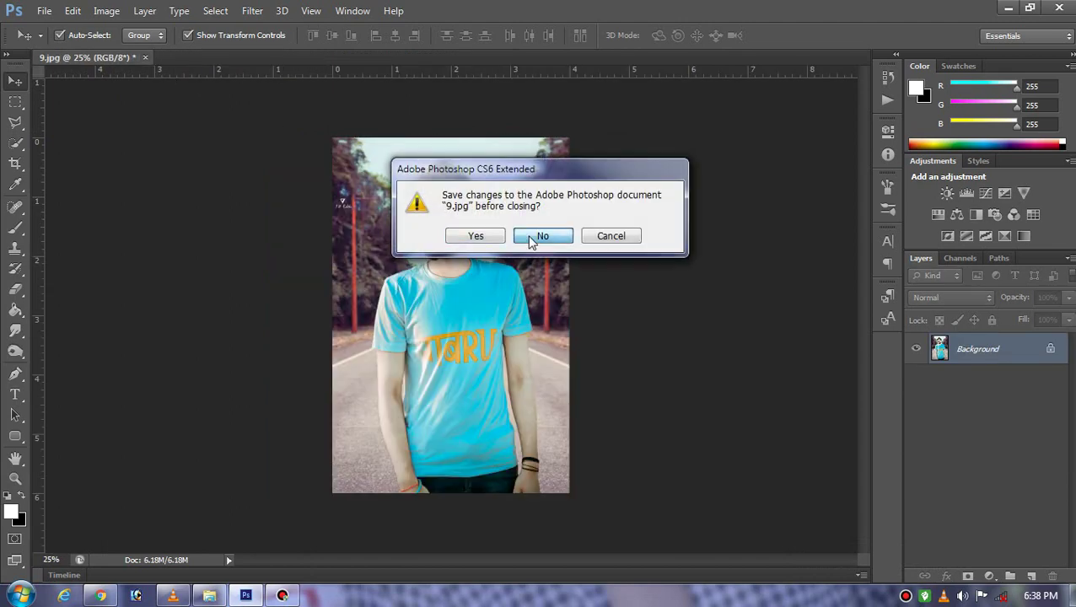
{"action": "left_click", "coordinate": [545, 237]}
- Open the saved image 1.jpg
{"action": "left_click", "coordinate": [37, 14]}
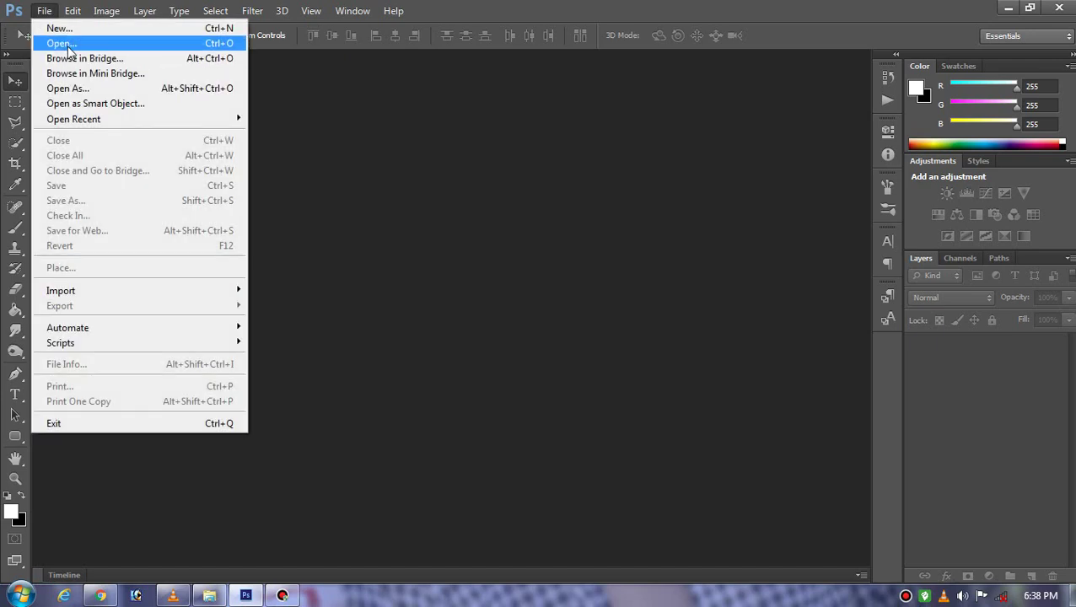
{"action": "left_click", "coordinate": [51, 40]}
{"action": "left_click", "coordinate": [460, 187]}
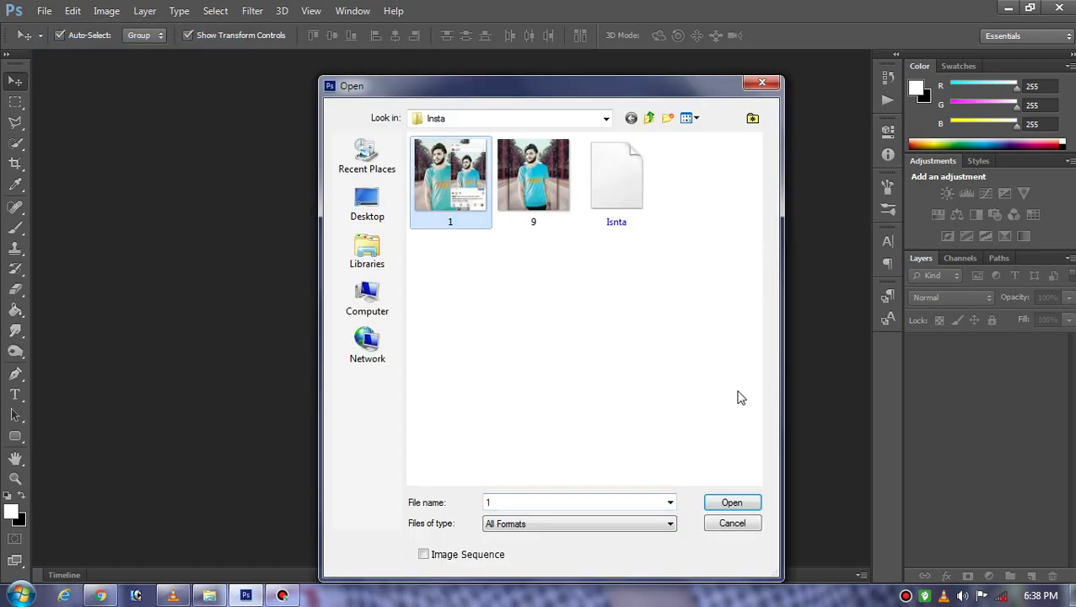
{"action": "left_click", "coordinate": [750, 503]}
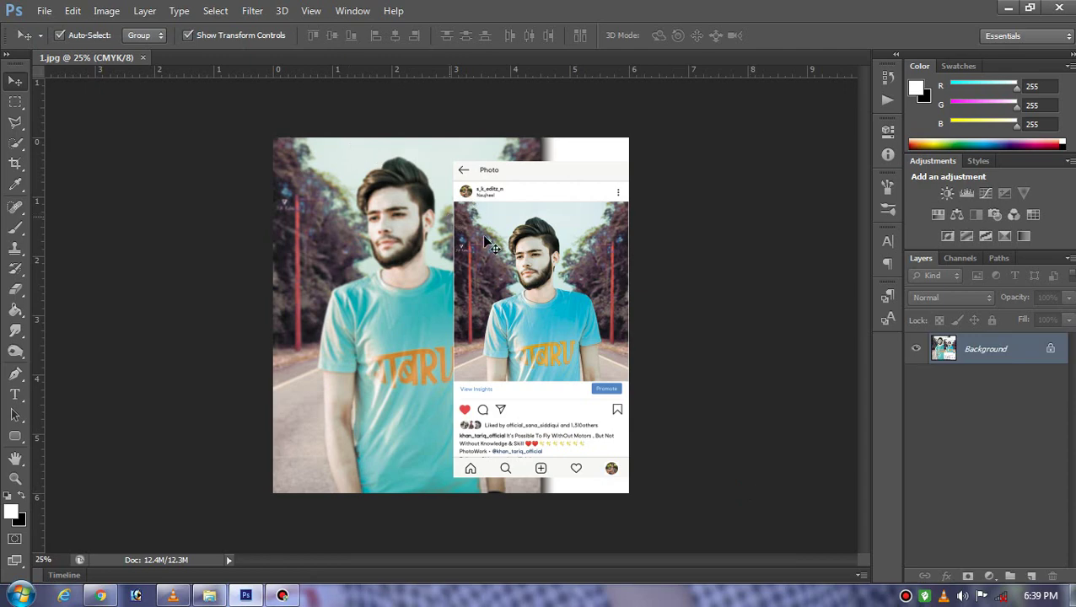
- Apply a Shadows/Highlights adjustment with Shadows at 5% to 1.jpg
{"action": "left_click", "coordinate": [249, 12]}
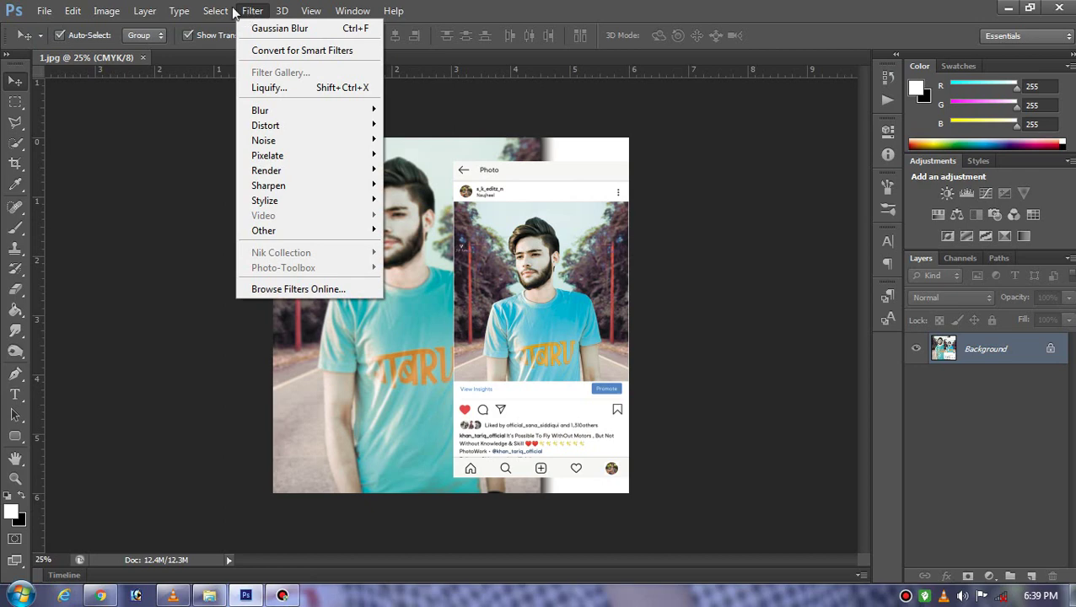
{"action": "mouse_move", "coordinate": [130, 51]}
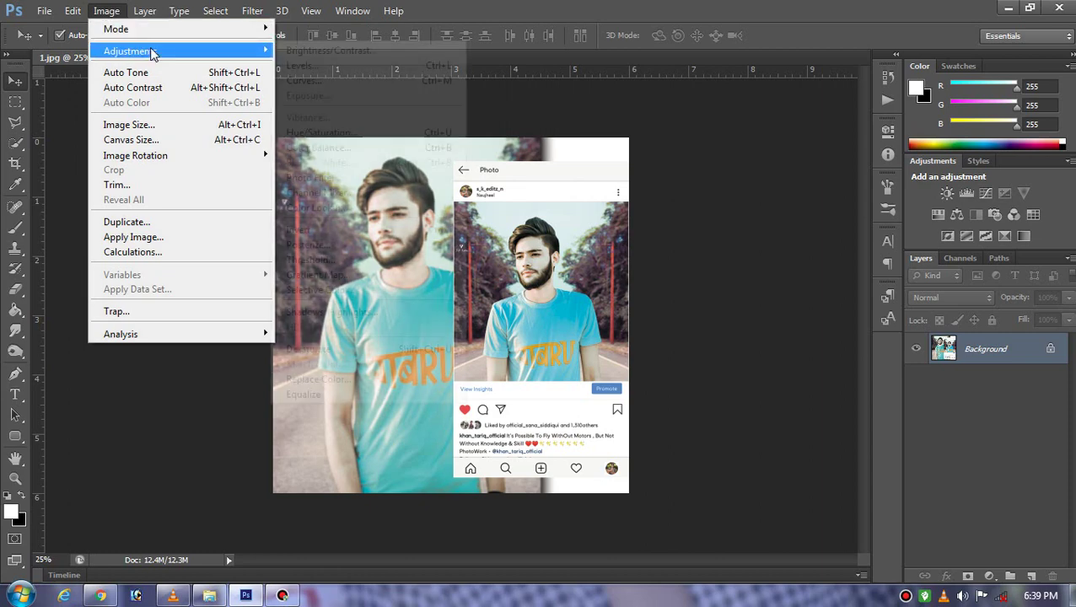
{"action": "left_click", "coordinate": [343, 313]}
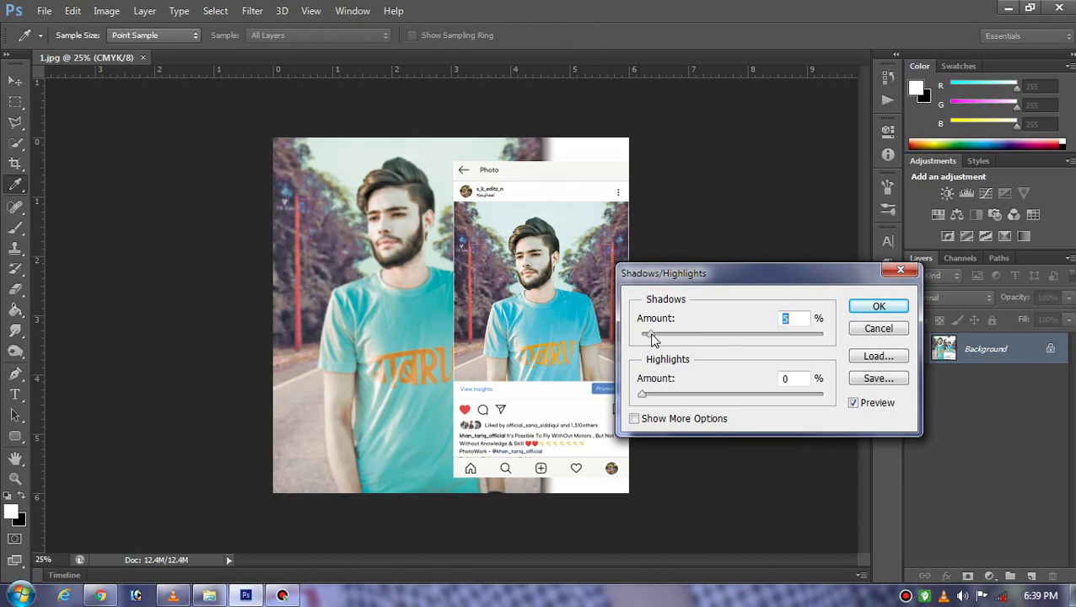
{"action": "left_click", "coordinate": [894, 332]}
{"action": "key", "text": "v"}
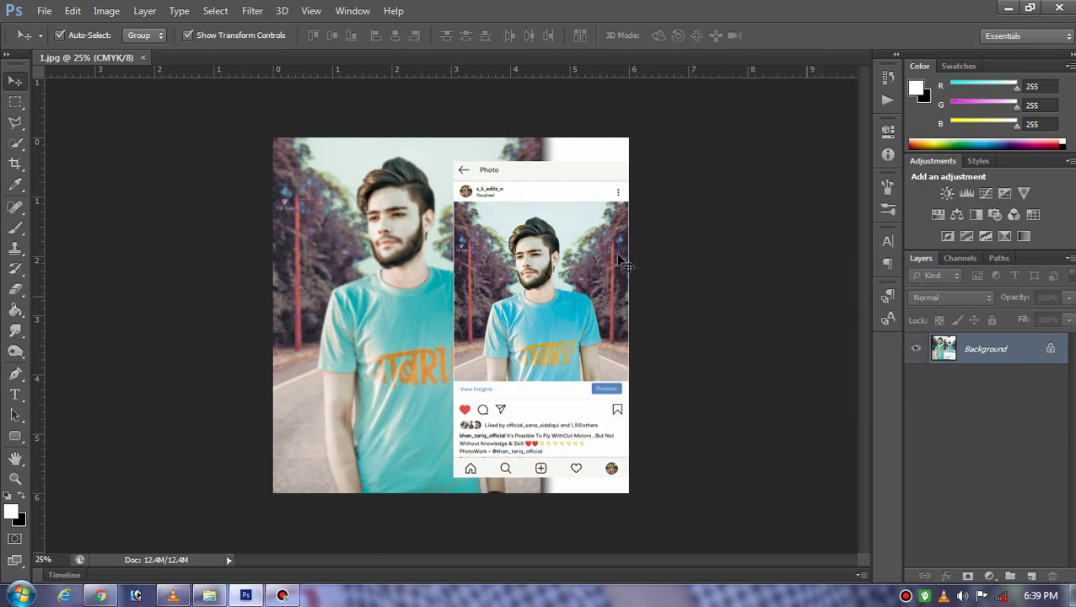
- Raise the image contrast to 10 with Brightness/Contrast
{"action": "left_click", "coordinate": [107, 12]}
{"action": "mouse_move", "coordinate": [130, 50]}
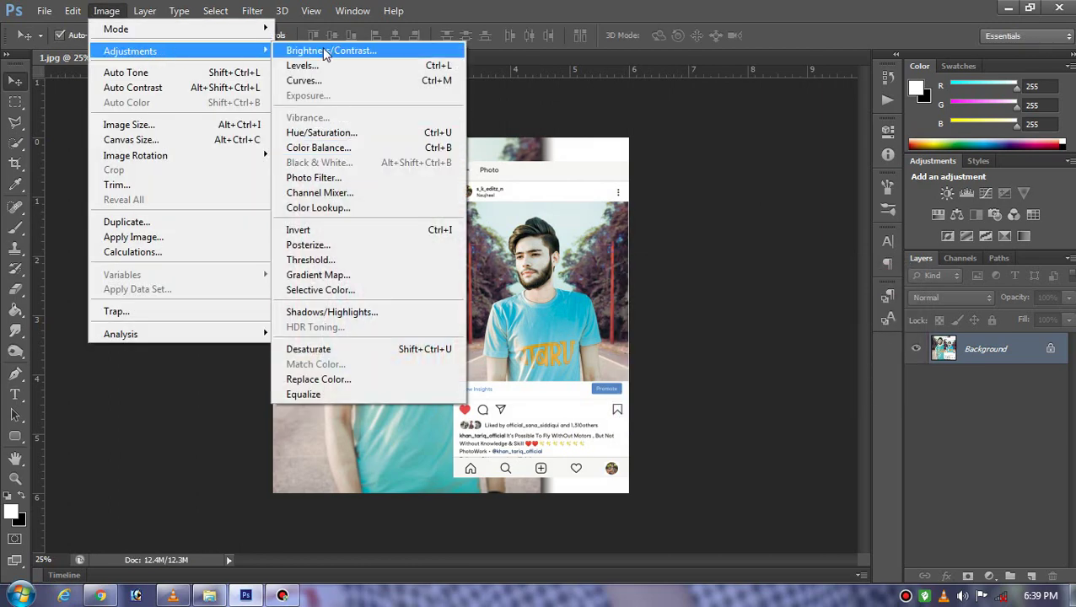
{"action": "left_click", "coordinate": [322, 47]}
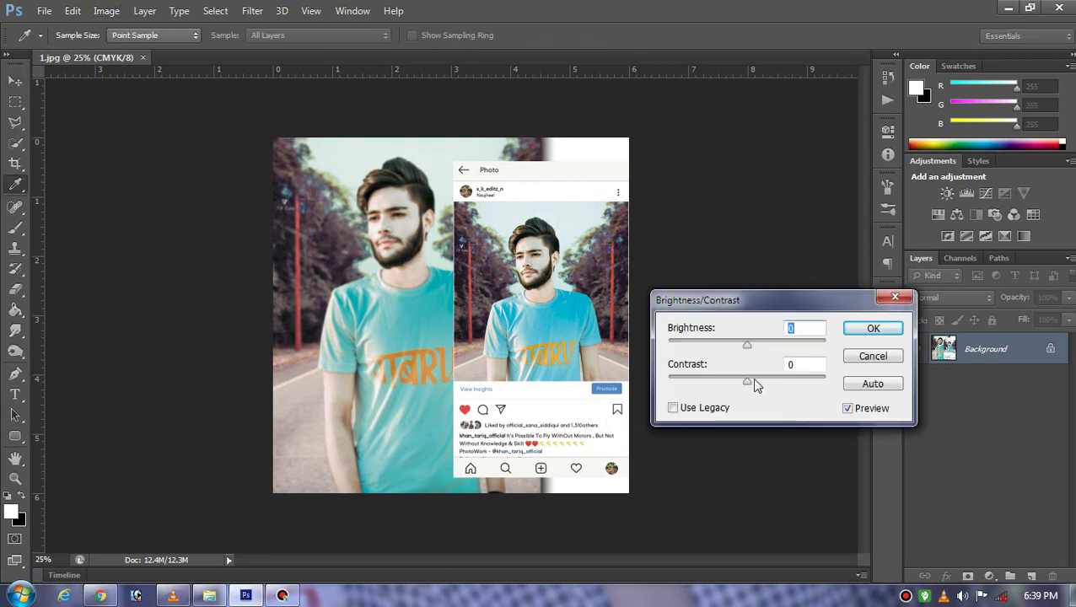
{"action": "left_click", "coordinate": [754, 382]}
{"action": "type", "text": "10"}
{"action": "left_click", "coordinate": [860, 330]}
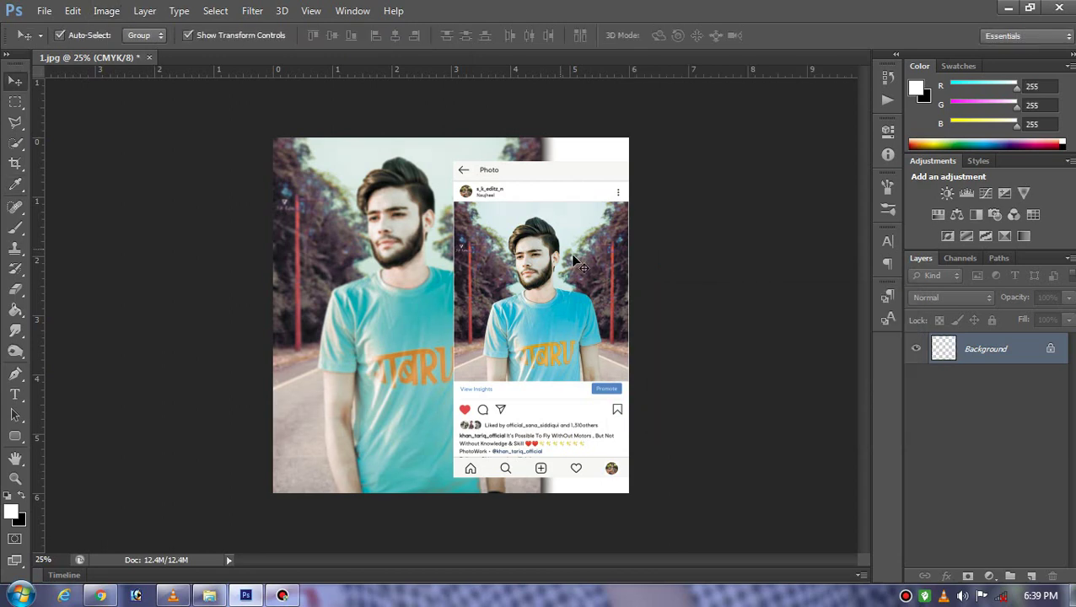
{"action": "left_click", "coordinate": [73, 10]}
{"action": "mouse_move", "coordinate": [107, 10]}
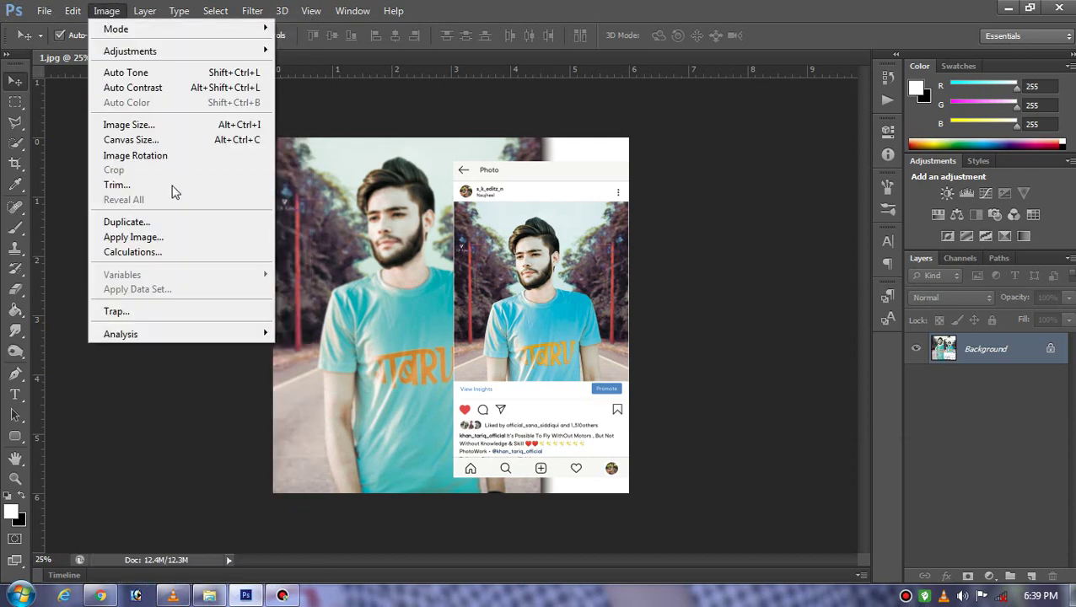
{"action": "mouse_move", "coordinate": [131, 51]}
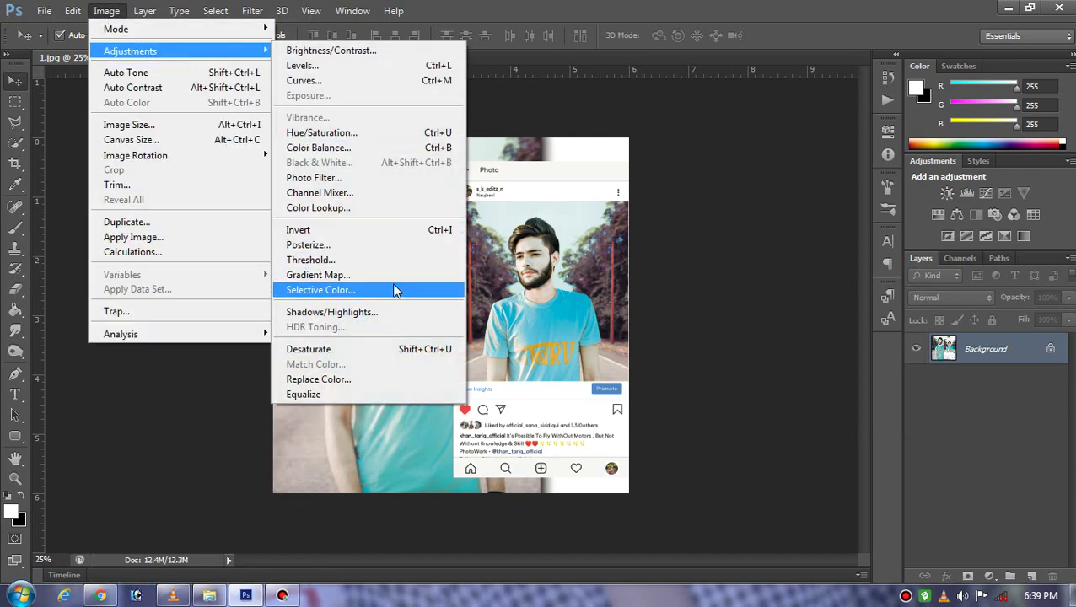
- Apply Selective Color with Reds black -14%, adjusted Yellows black, and Blacks black +24%
{"action": "left_click", "coordinate": [395, 290]}
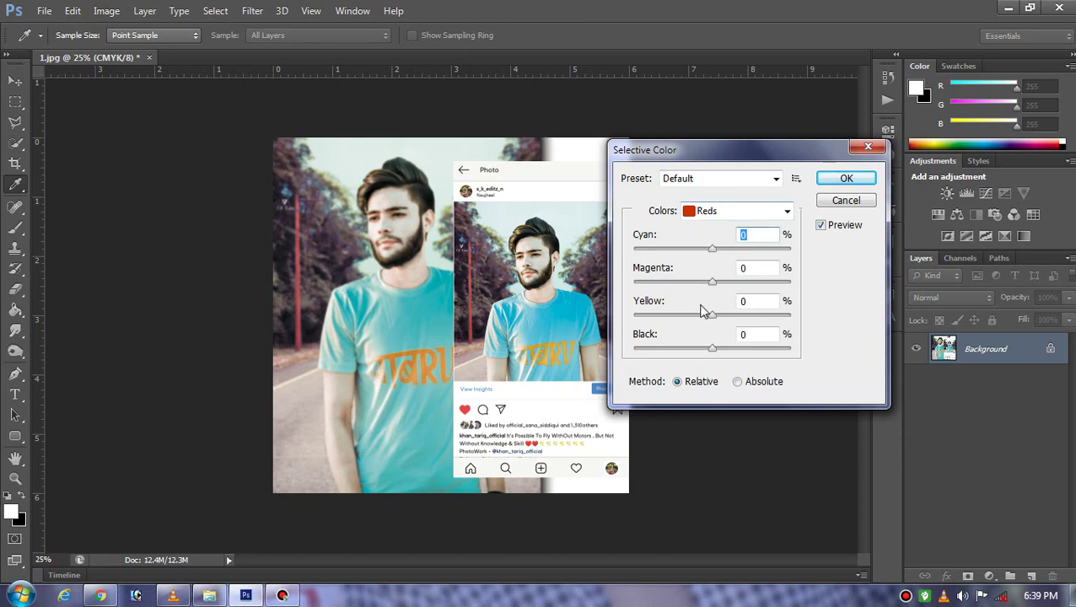
{"action": "left_click", "coordinate": [703, 349]}
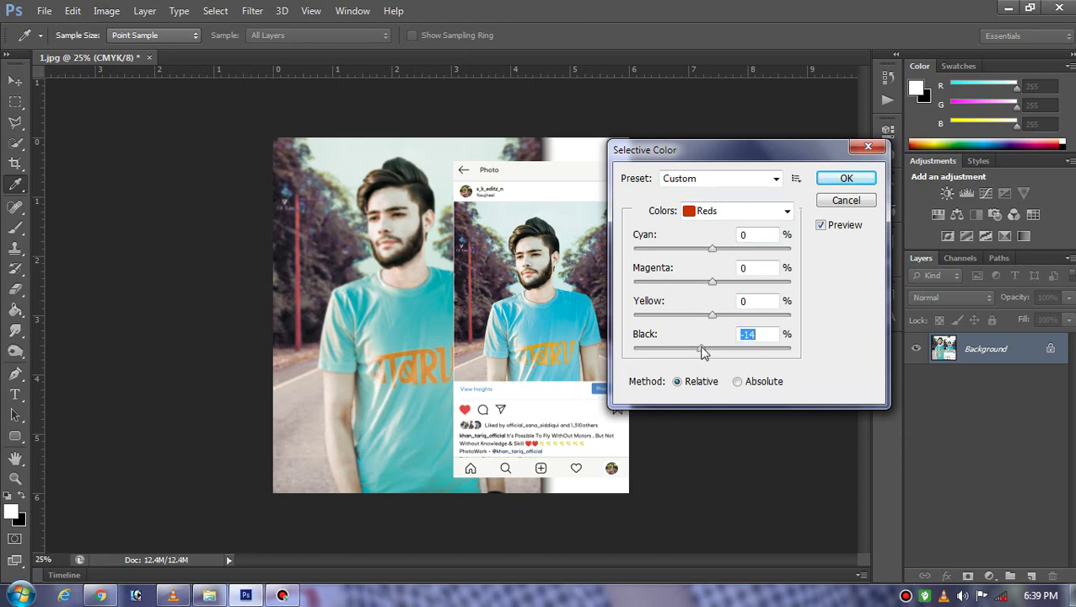
{"action": "left_click", "coordinate": [726, 211]}
{"action": "left_click", "coordinate": [717, 238]}
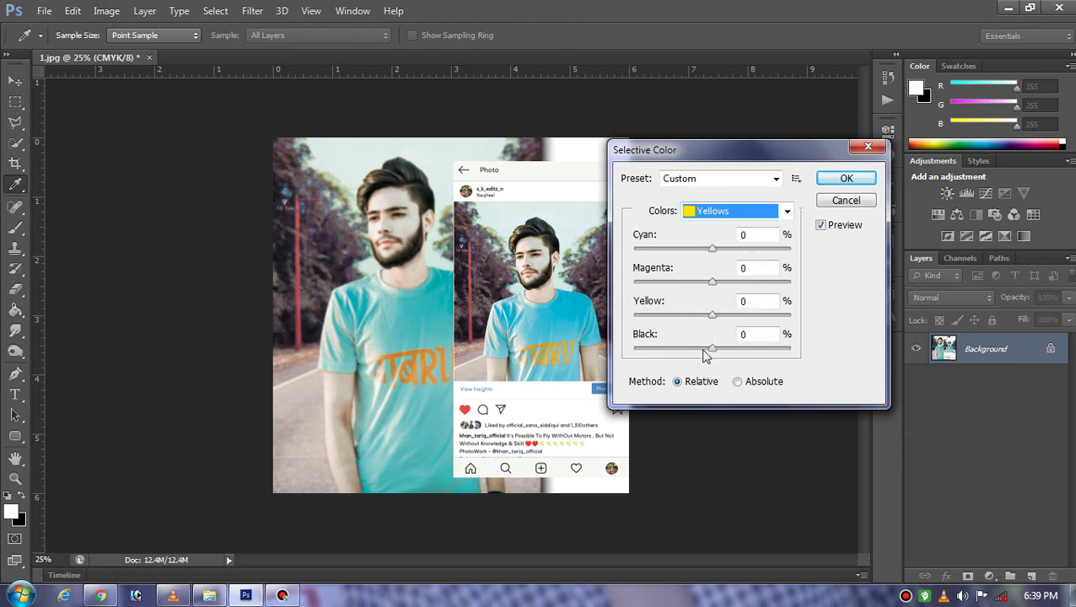
{"action": "left_click", "coordinate": [704, 349]}
{"action": "left_click", "coordinate": [730, 211]}
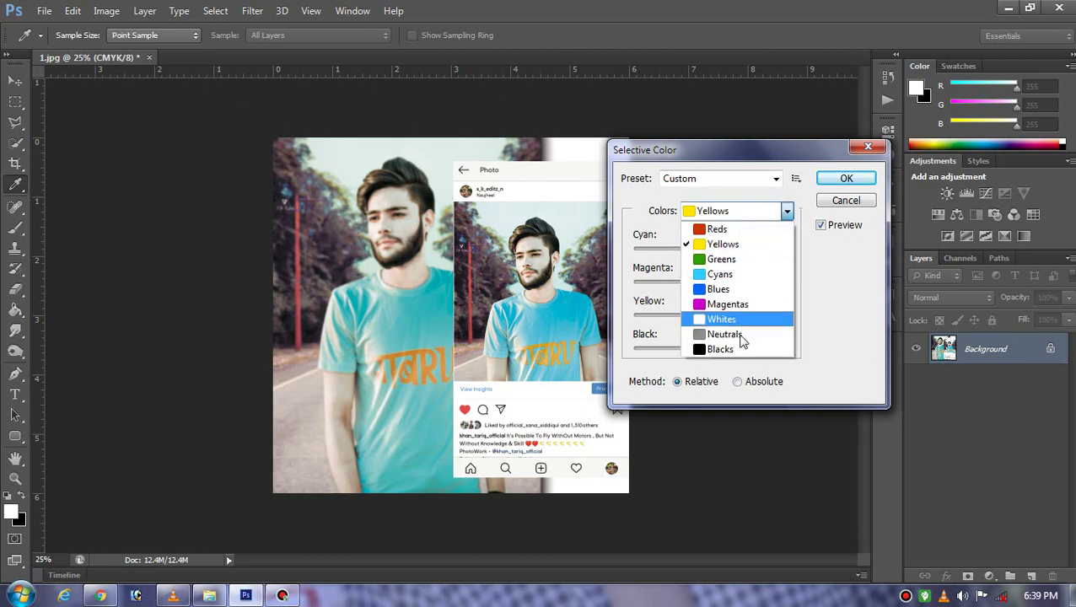
{"action": "left_click", "coordinate": [733, 349]}
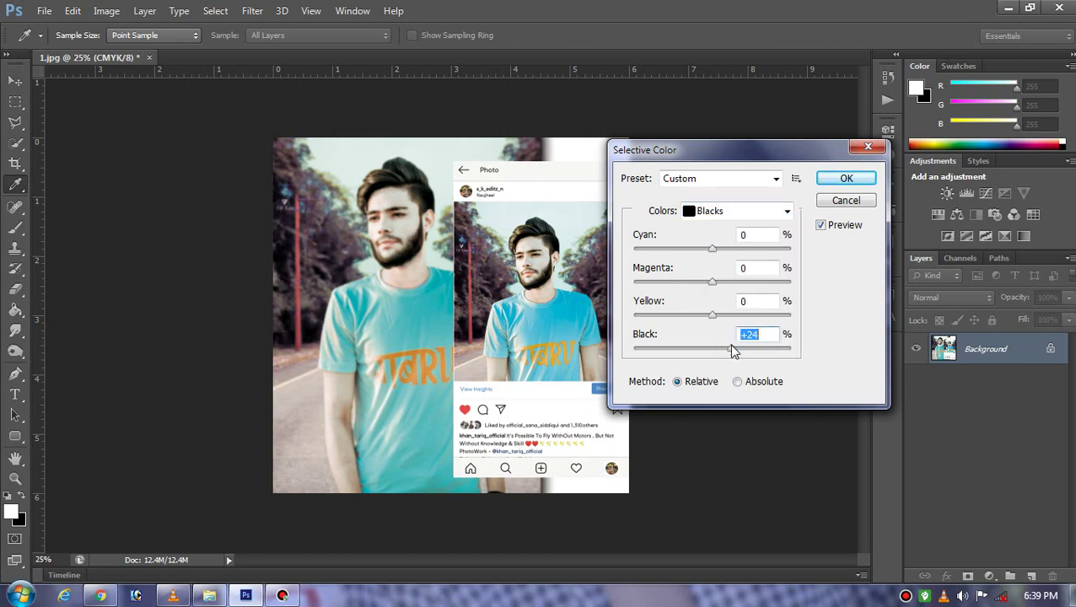
{"action": "left_click", "coordinate": [840, 182]}
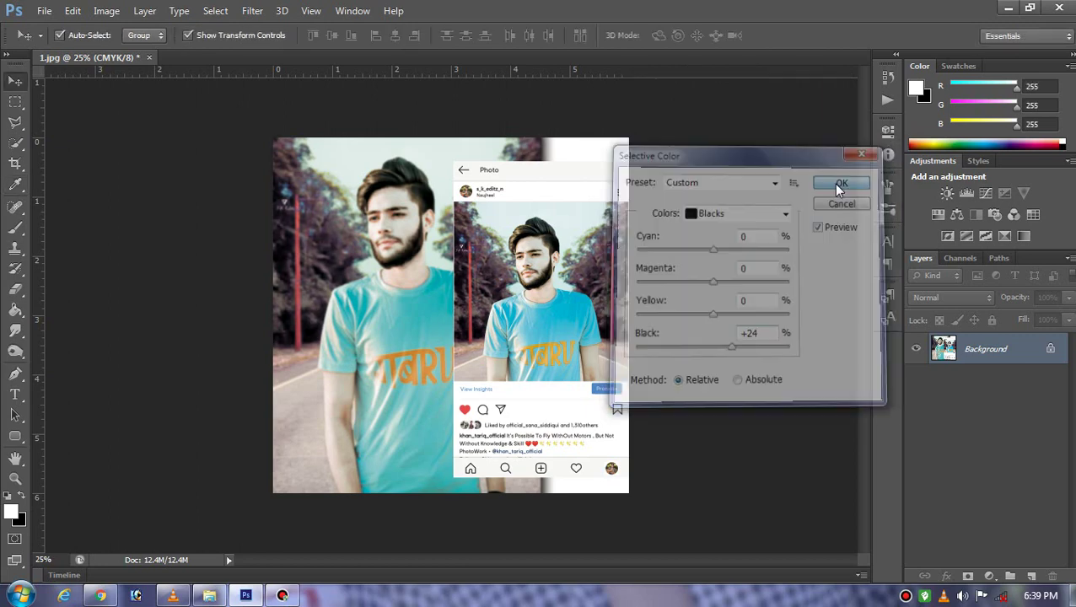